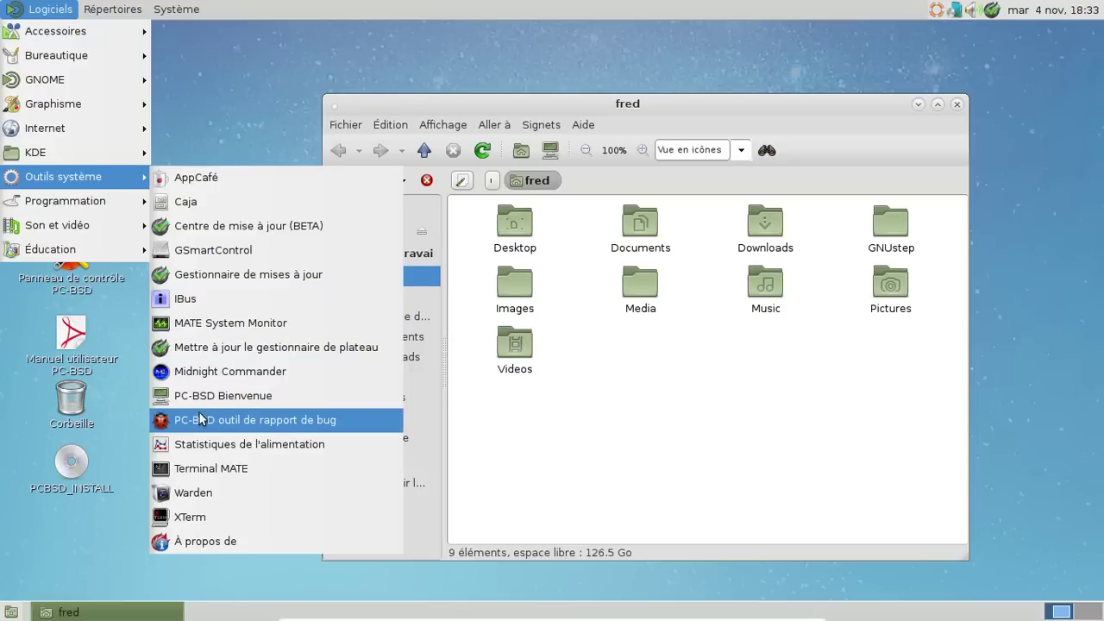
Launch MATE System Monitor, close the home folder window and move the monitor window towards the middle of the desktop.
{"action": "left_click", "coordinate": [197, 322]}
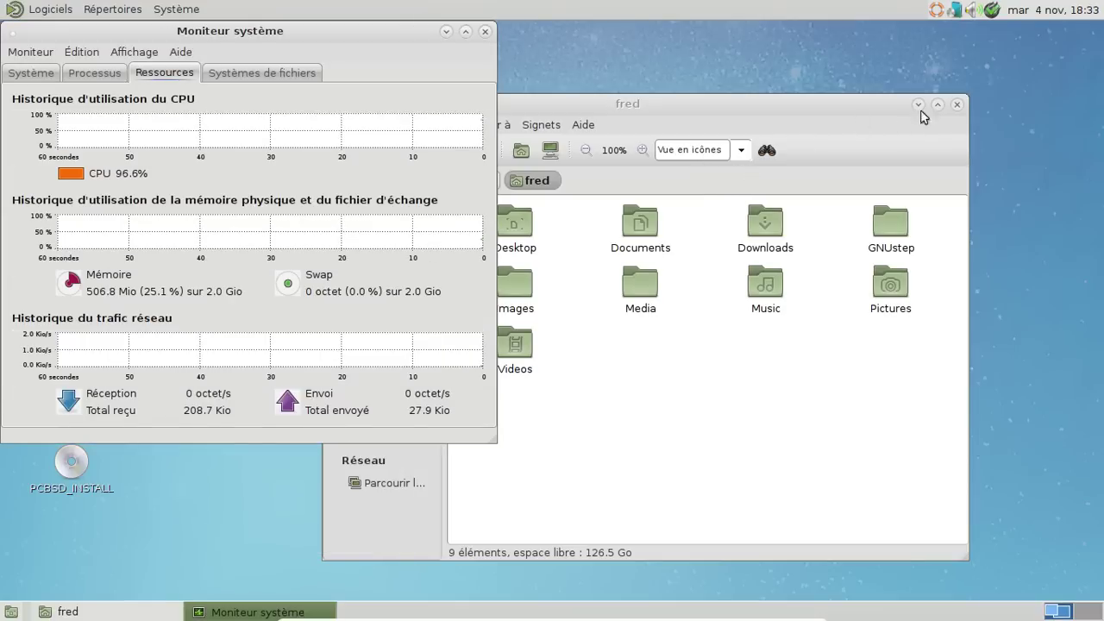
{"action": "left_click", "coordinate": [960, 104]}
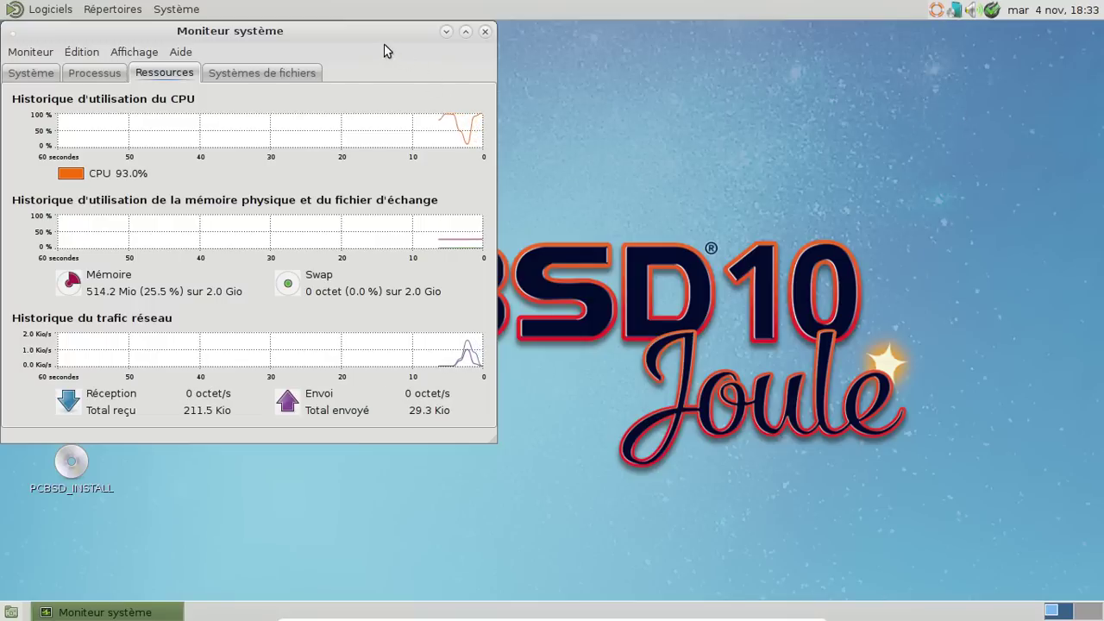
{"action": "left_click_drag", "start_coordinate": [375, 39], "coordinate": [648, 85]}
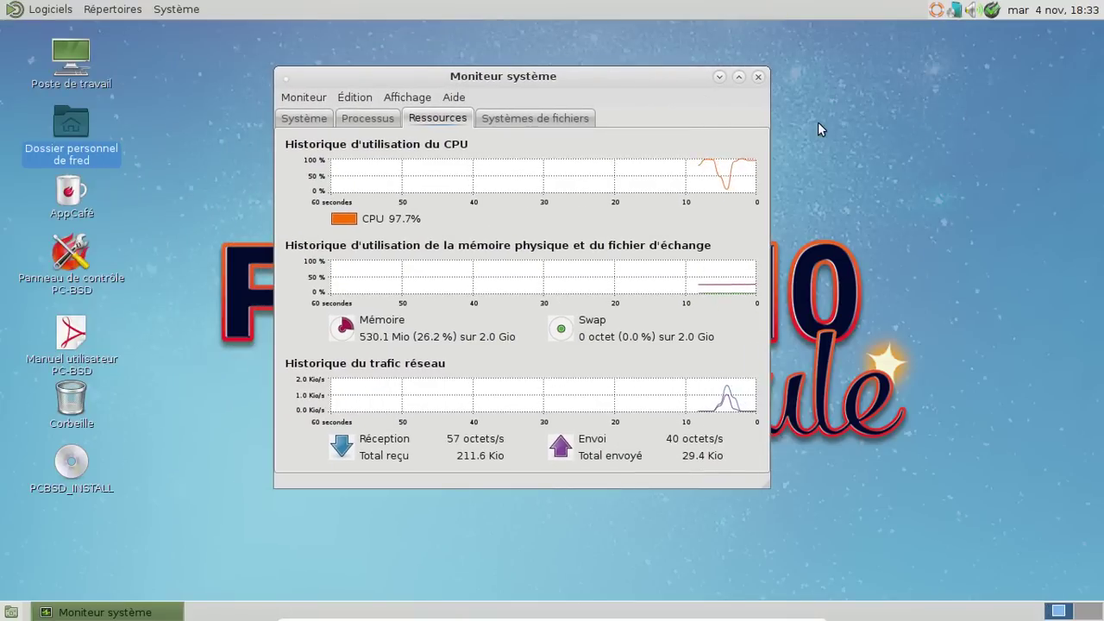
Quit the update manager's notification applet and dismiss the system authorization request.
{"action": "right_click", "coordinate": [991, 18]}
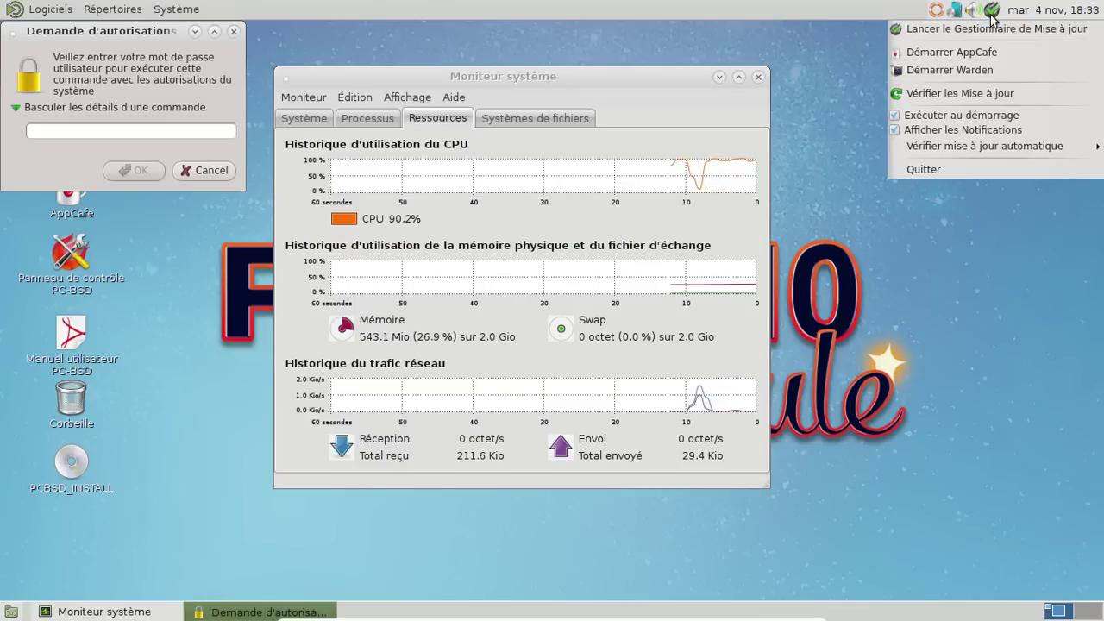
{"action": "left_click", "coordinate": [940, 169]}
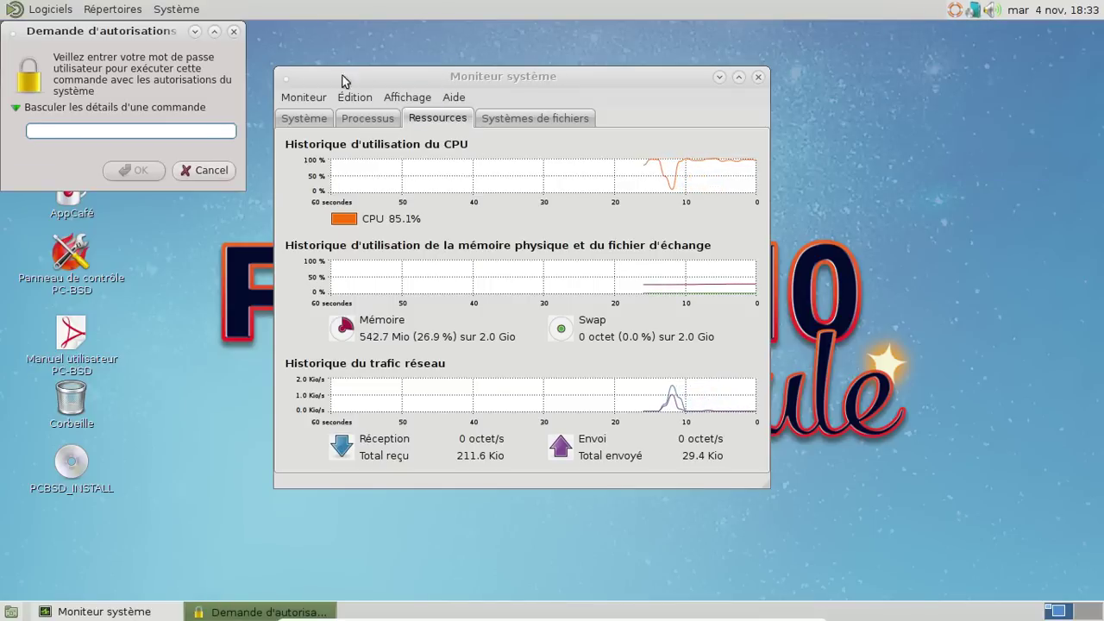
{"action": "left_click", "coordinate": [233, 31]}
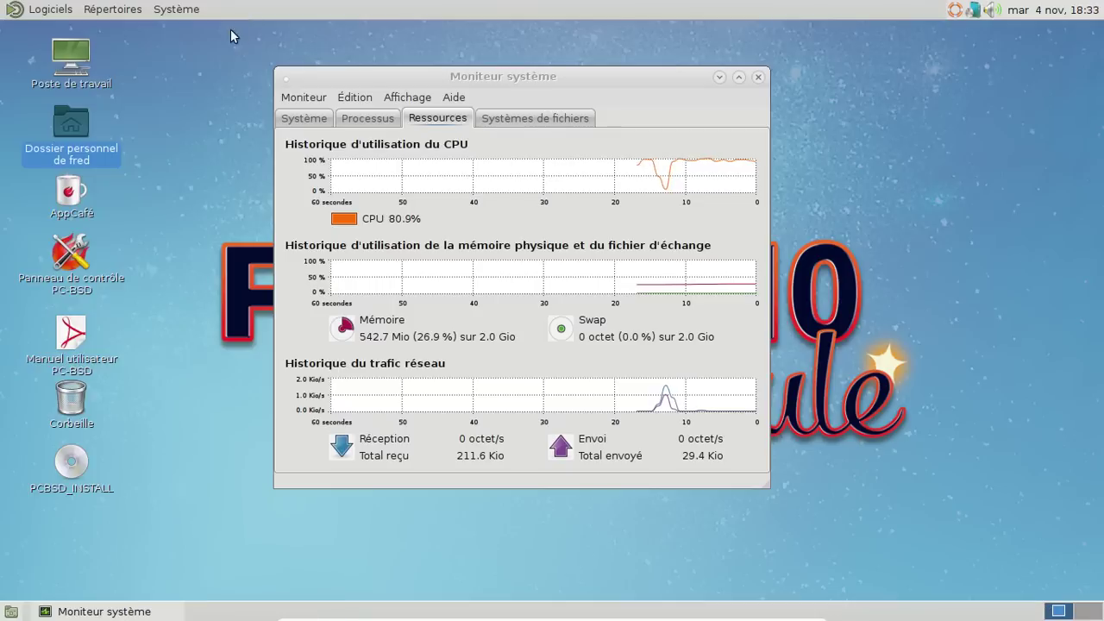
Check the list of mountable devices, and close the Life Preserver tray applet.
{"action": "left_click", "coordinate": [975, 11]}
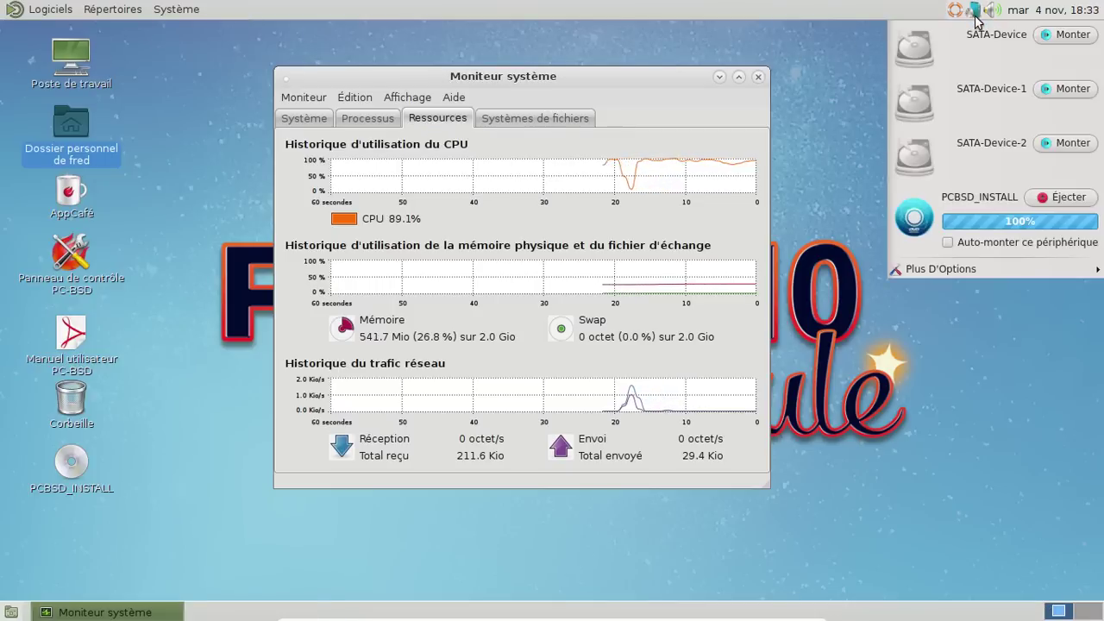
{"action": "left_click", "coordinate": [974, 12]}
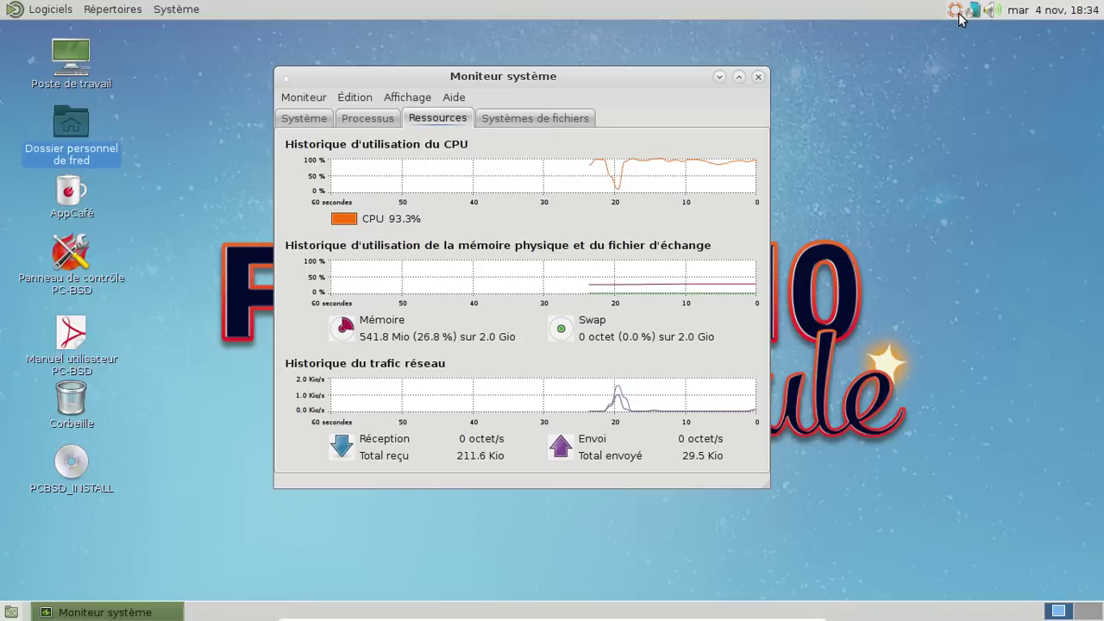
{"action": "left_click", "coordinate": [958, 12]}
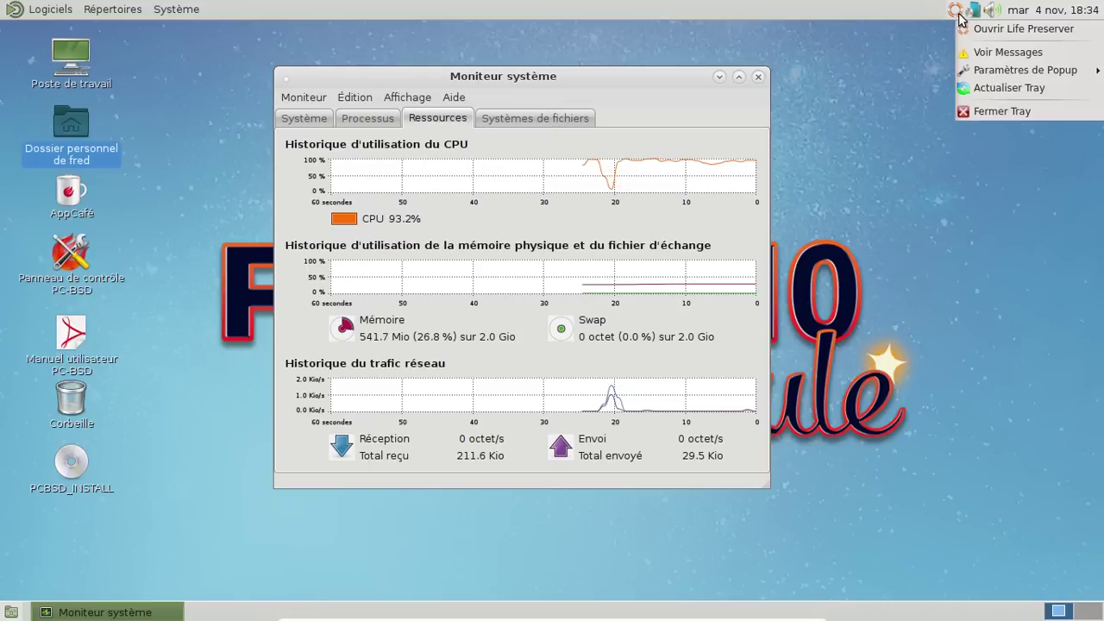
{"action": "left_click", "coordinate": [997, 112]}
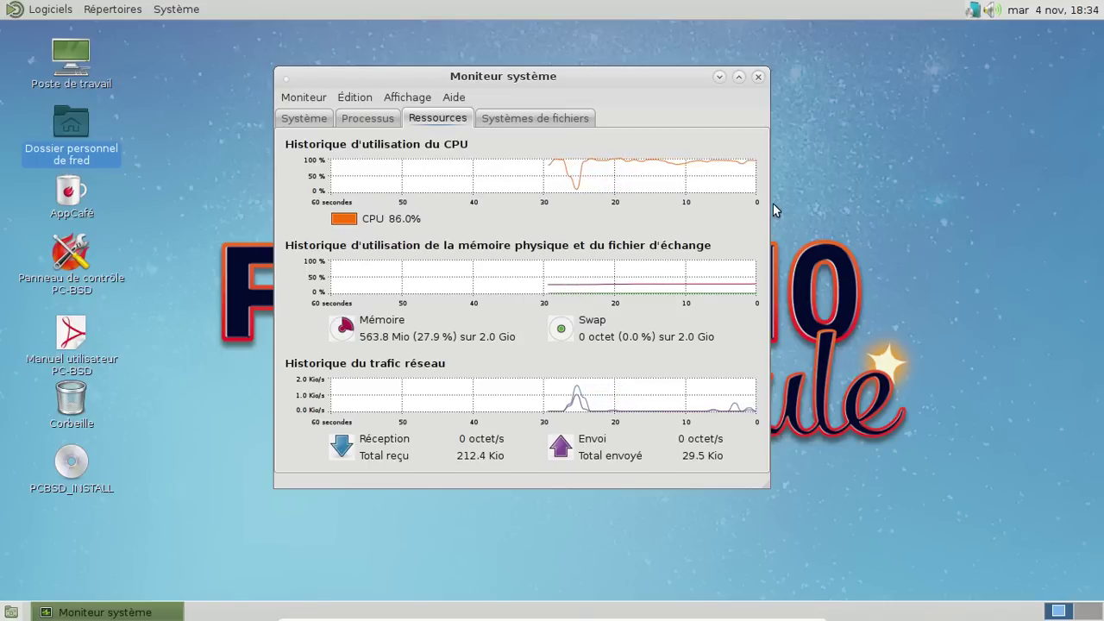
Review the running processes, system information and resource usage in System Monitor, and close it.
{"action": "left_click", "coordinate": [385, 126]}
{"action": "left_click", "coordinate": [418, 120]}
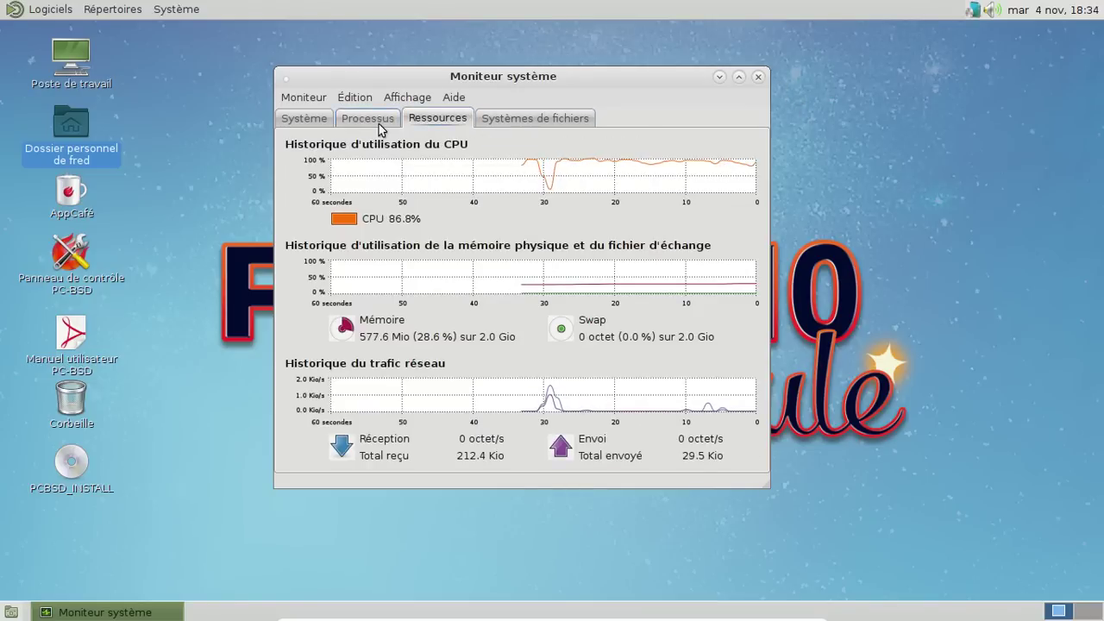
{"action": "left_click", "coordinate": [384, 121]}
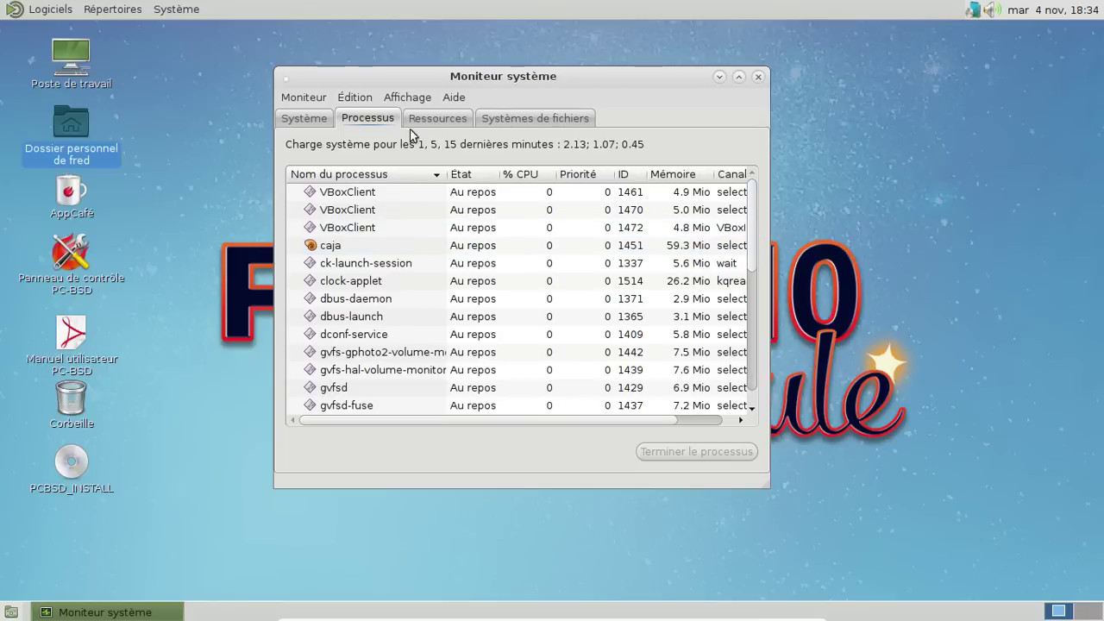
{"action": "left_click", "coordinate": [327, 118]}
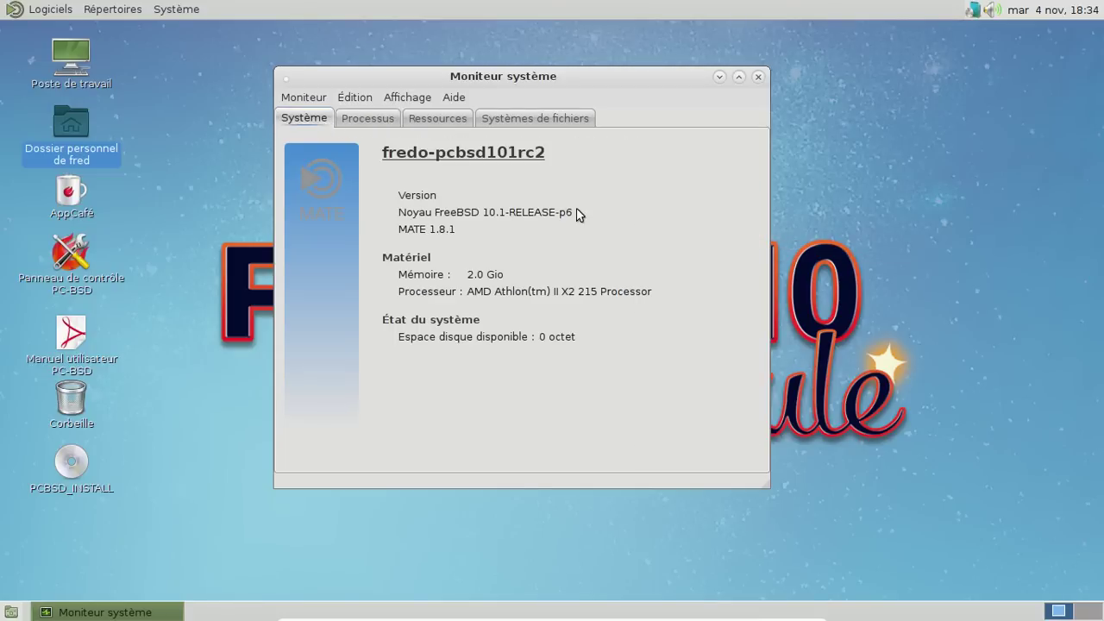
{"action": "left_click", "coordinate": [379, 122]}
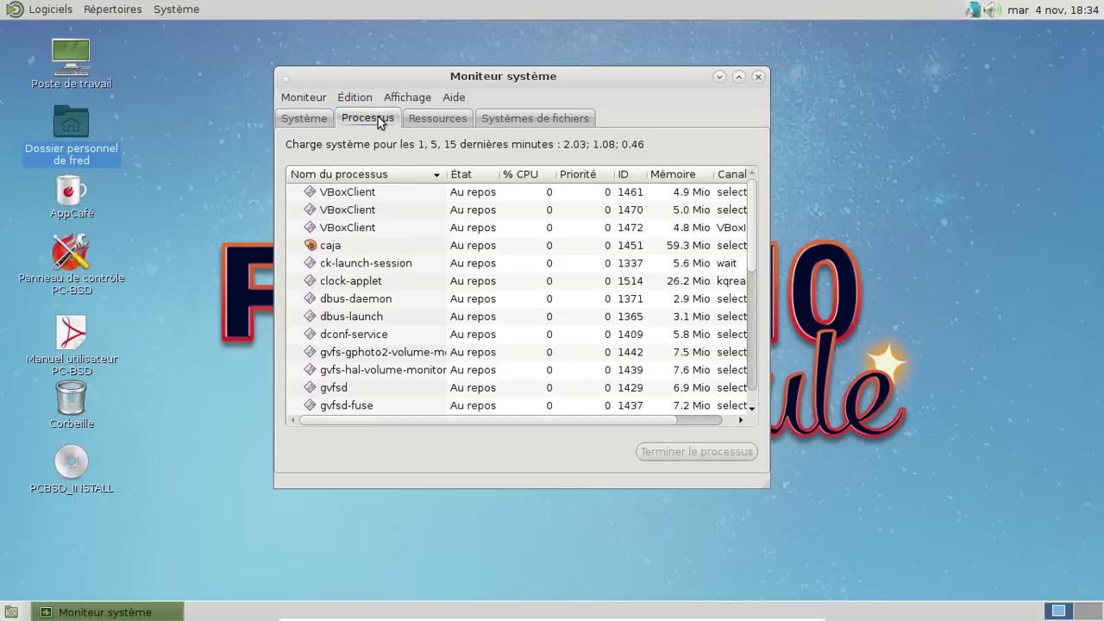
{"action": "left_click", "coordinate": [447, 121]}
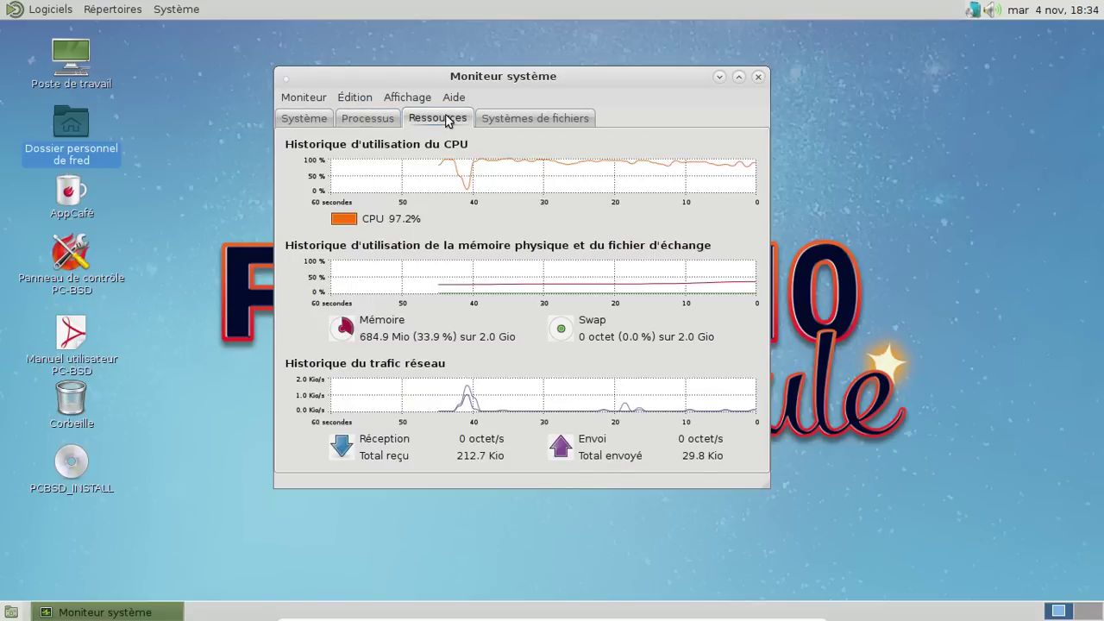
{"action": "left_click", "coordinate": [758, 77]}
{"action": "left_click", "coordinate": [573, 181]}
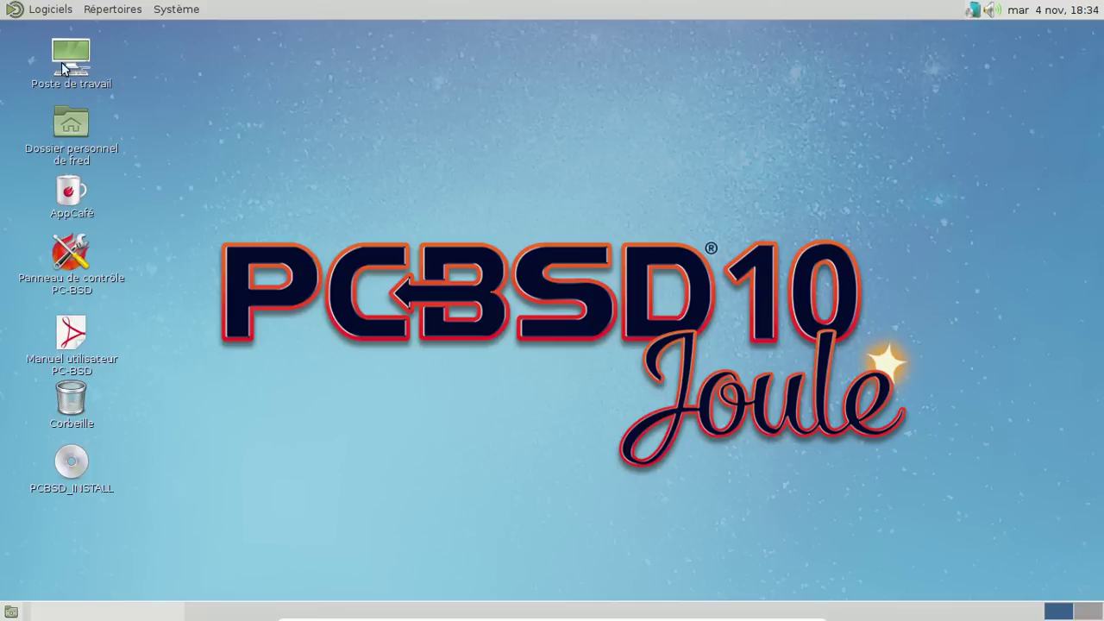
Launch LibreOffice Writer from the office applications.
{"action": "left_click", "coordinate": [50, 10]}
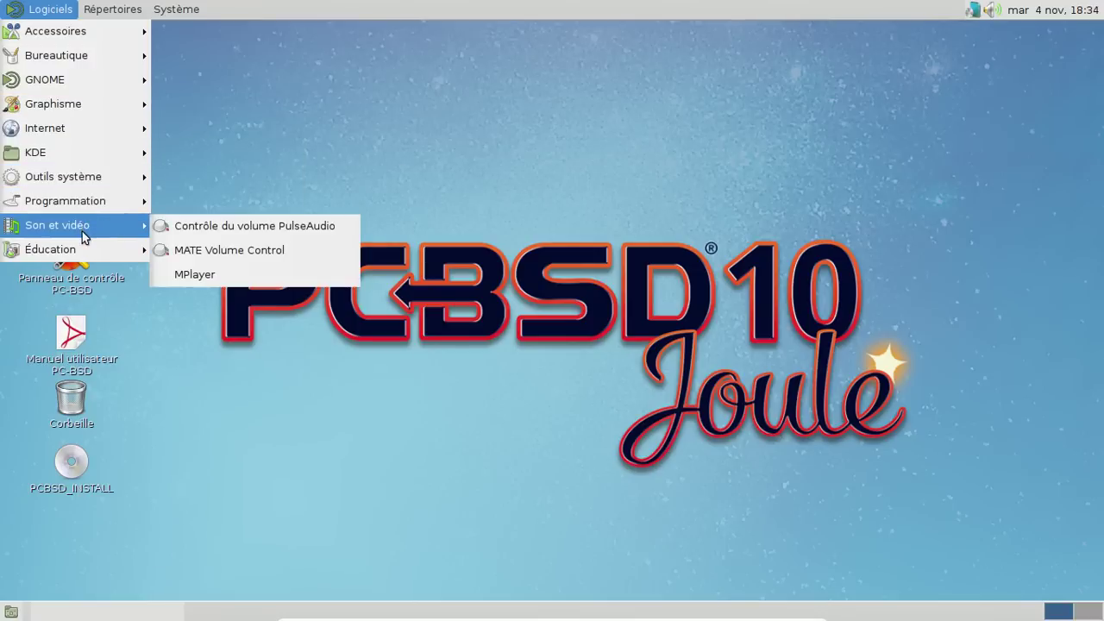
{"action": "mouse_move", "coordinate": [98, 71]}
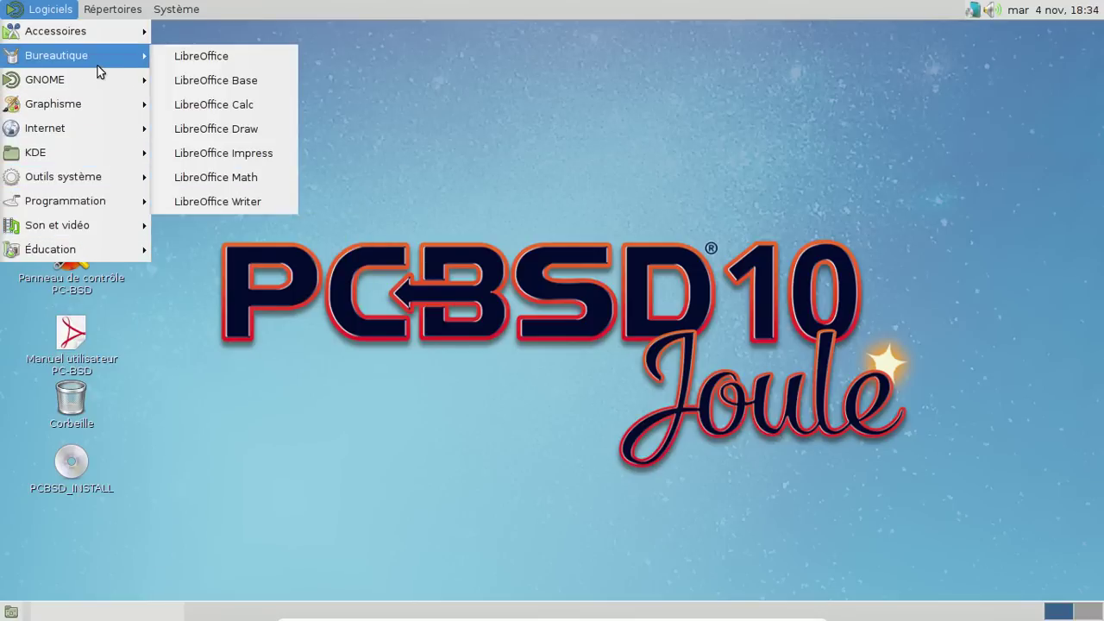
{"action": "left_click", "coordinate": [207, 201]}
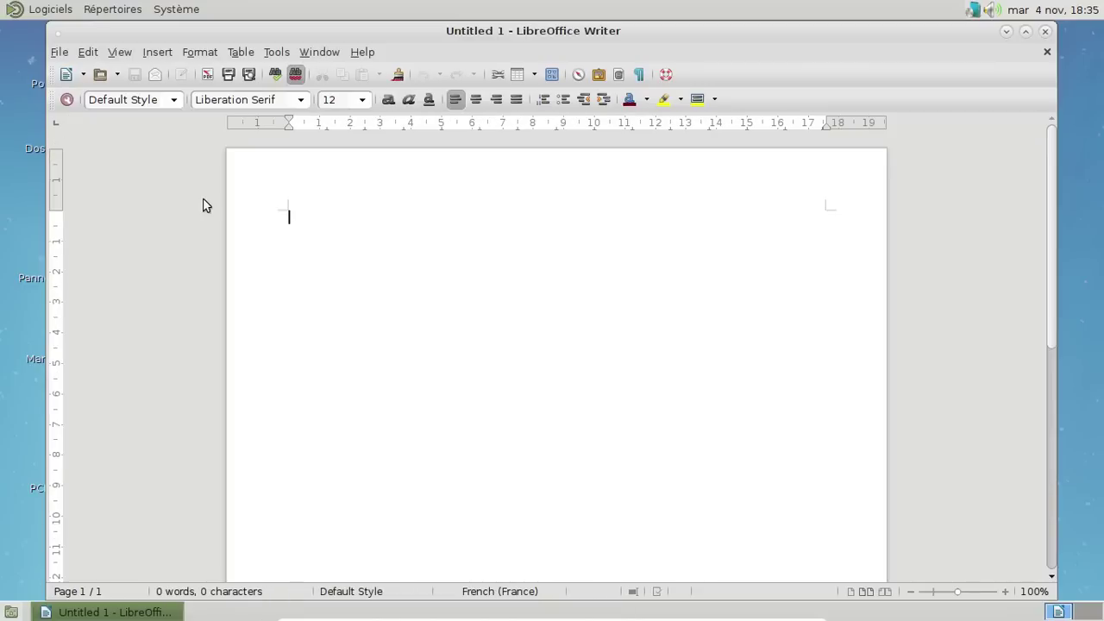
Check the installed LibreOffice version in its About information and close it.
{"action": "left_click", "coordinate": [358, 53]}
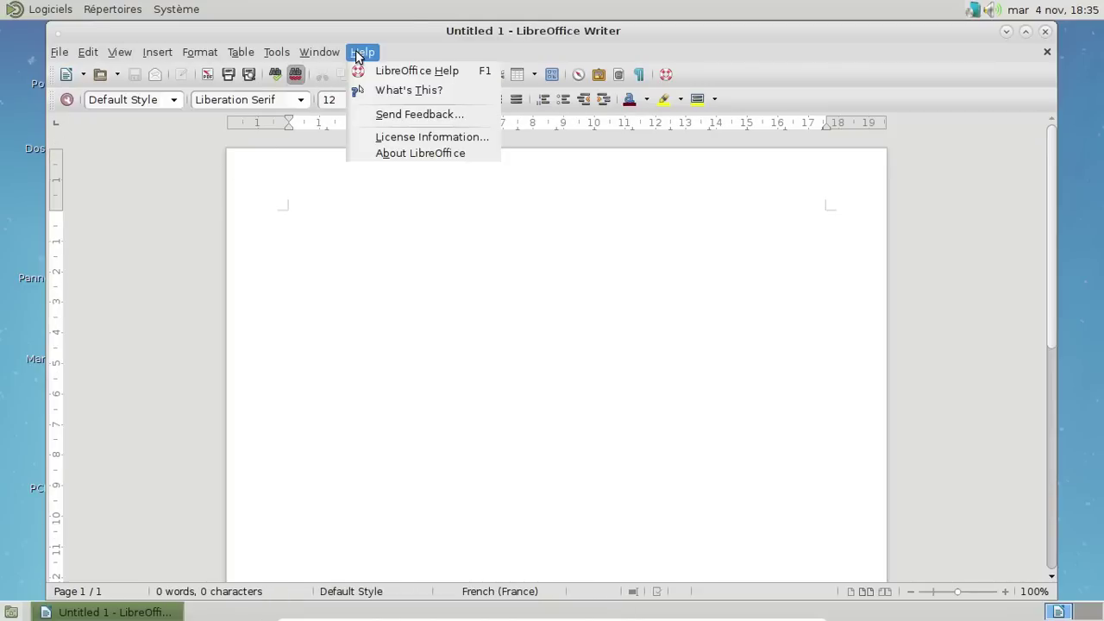
{"action": "left_click", "coordinate": [399, 152]}
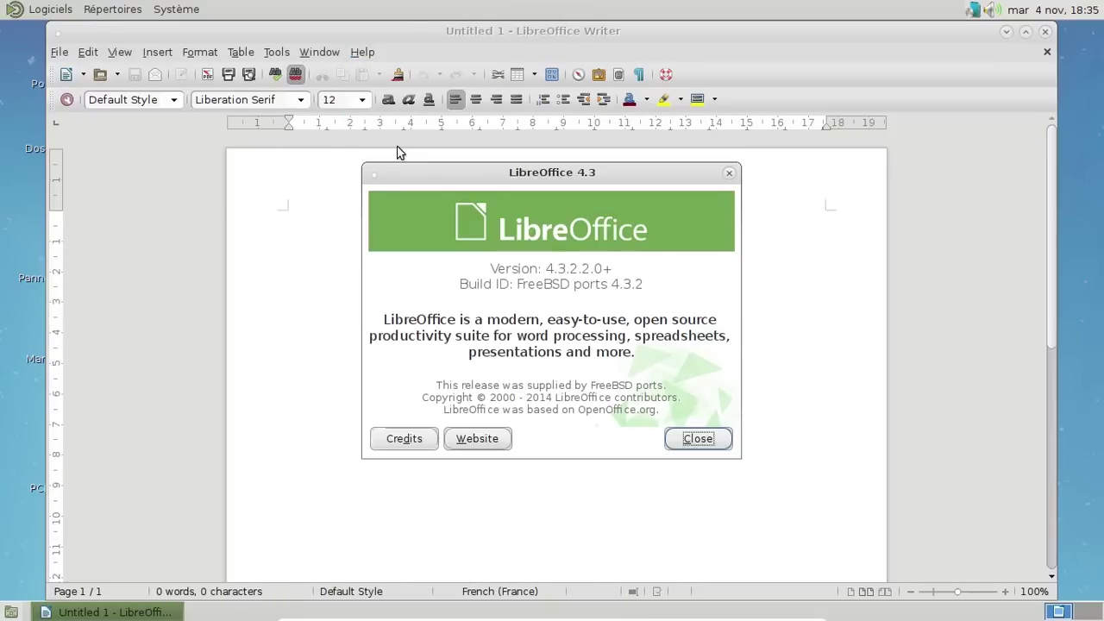
{"action": "left_click", "coordinate": [698, 439]}
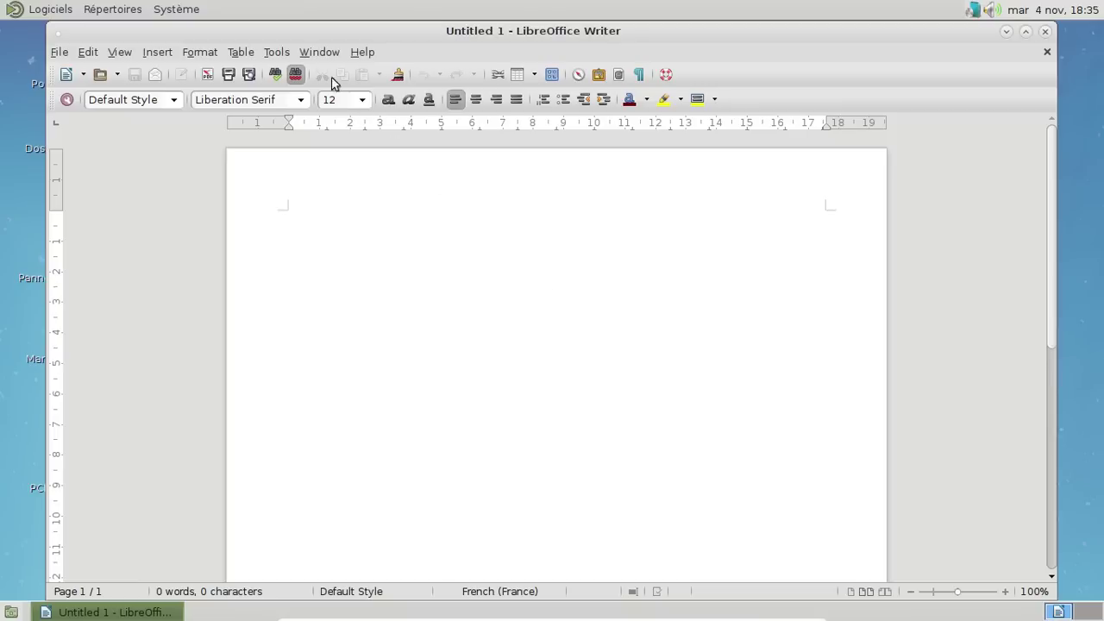
Inspect the user interface and locale language choices in LibreOffice's Language Settings, cancel the options and close Writer.
{"action": "left_click", "coordinate": [277, 52]}
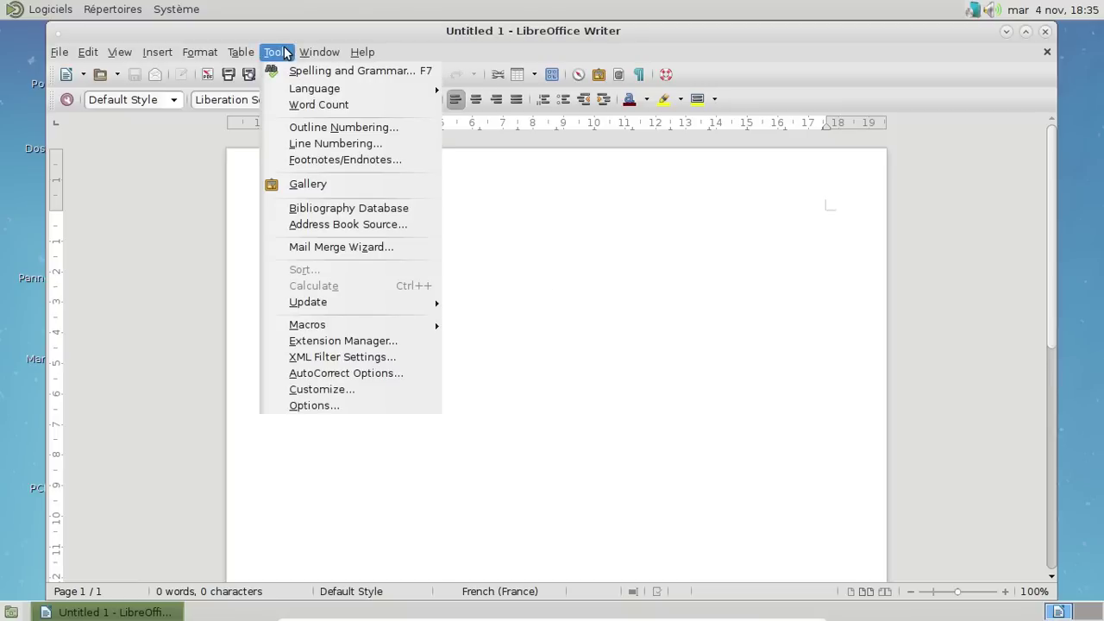
{"action": "left_click", "coordinate": [360, 407]}
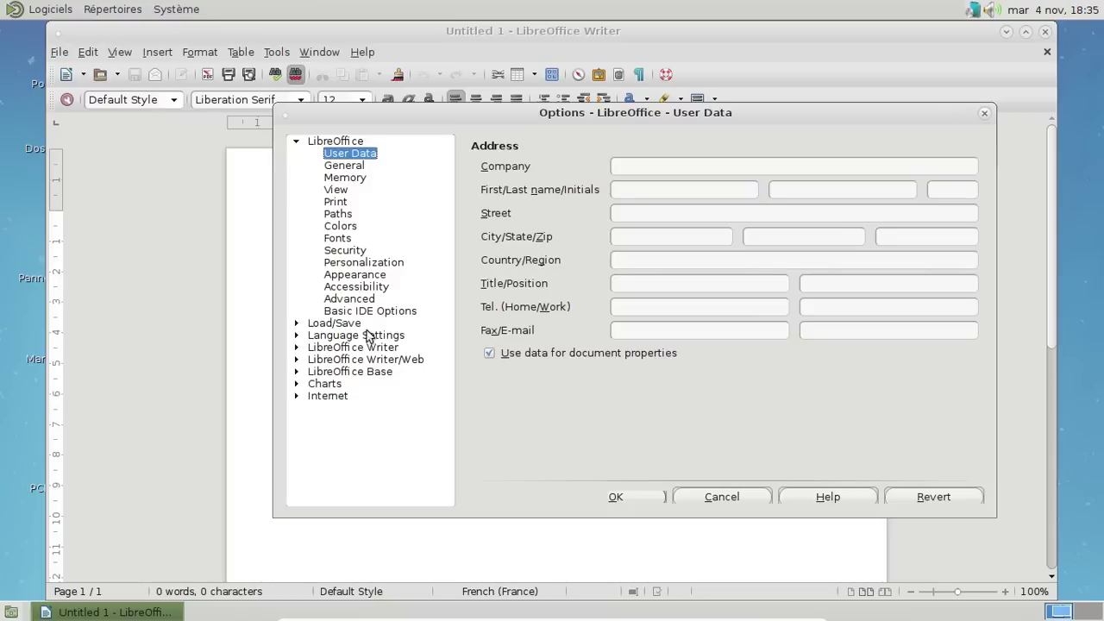
{"action": "left_click", "coordinate": [298, 336]}
{"action": "left_click", "coordinate": [328, 347]}
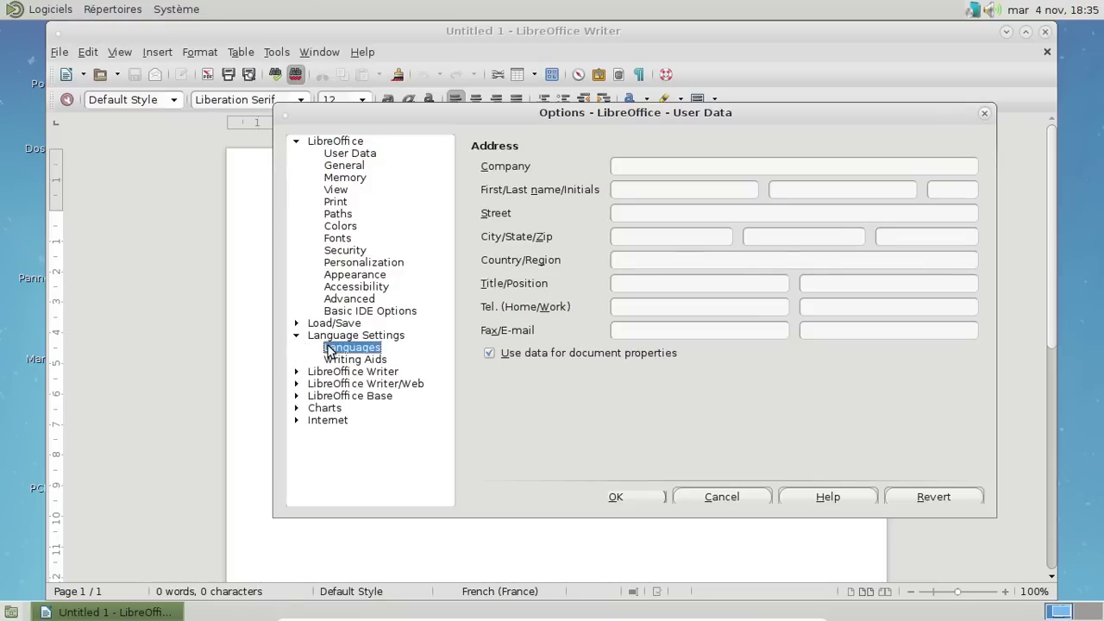
{"action": "left_click", "coordinate": [698, 169]}
{"action": "left_click", "coordinate": [698, 169]}
{"action": "left_click", "coordinate": [700, 194]}
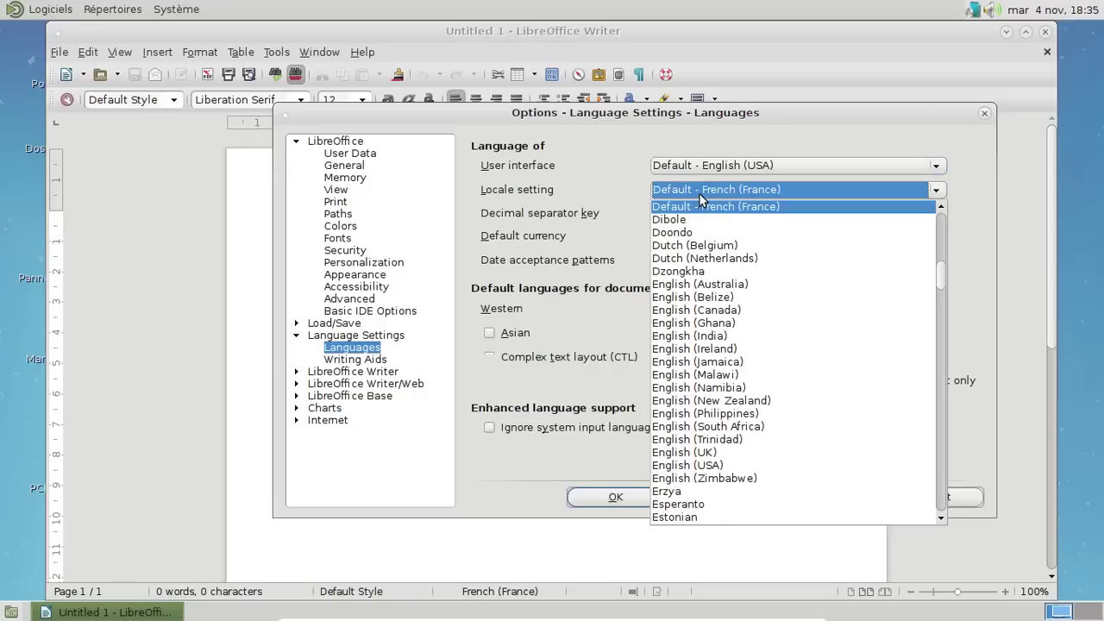
{"action": "left_click", "coordinate": [700, 194]}
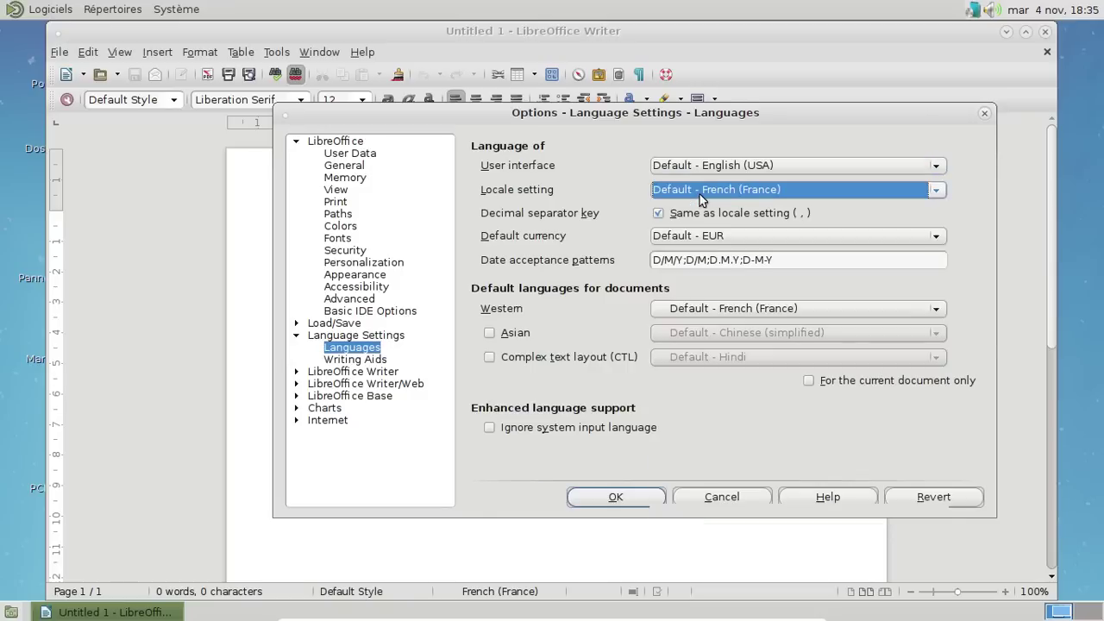
{"action": "left_click", "coordinate": [722, 498]}
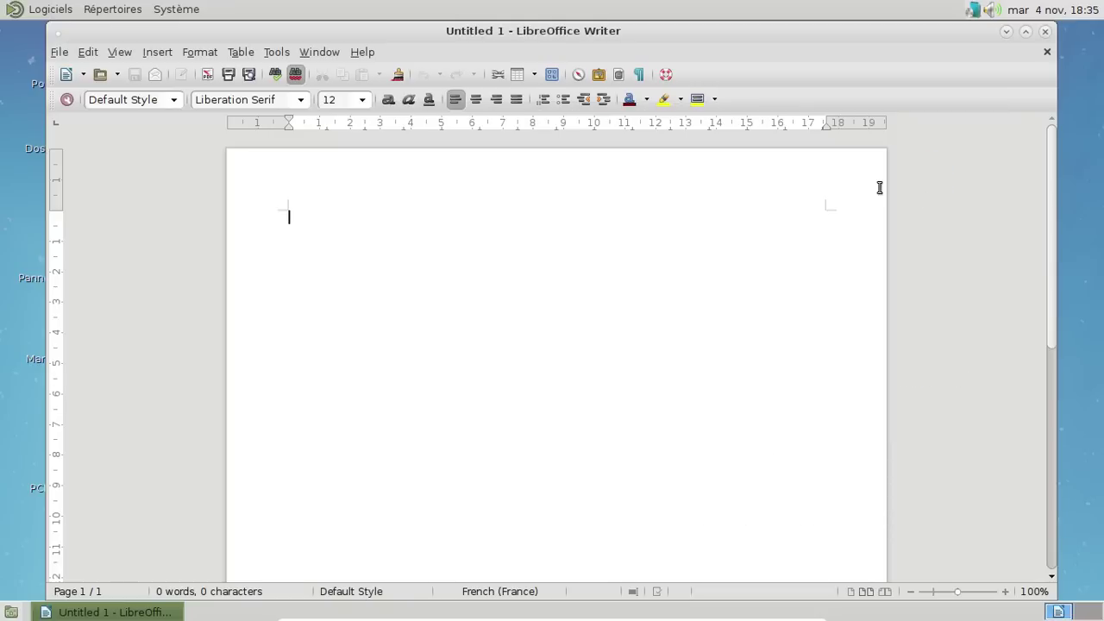
{"action": "left_click", "coordinate": [1047, 31]}
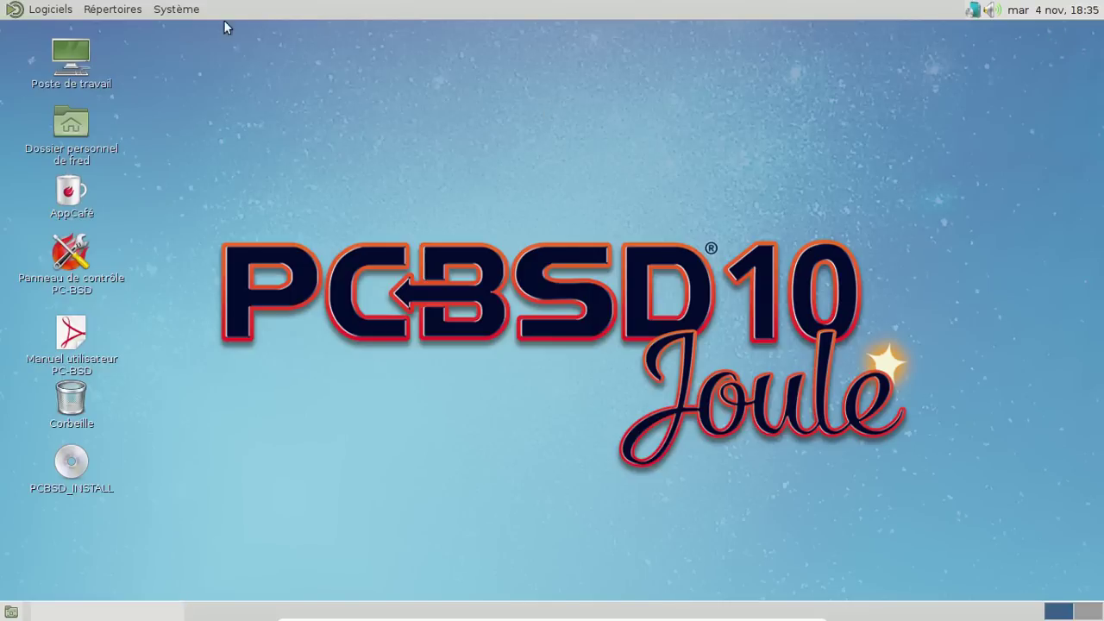
Launch the MATE Terminal from the system tools and move its window away from the desktop icons.
{"action": "left_click", "coordinate": [50, 9]}
{"action": "mouse_move", "coordinate": [105, 224]}
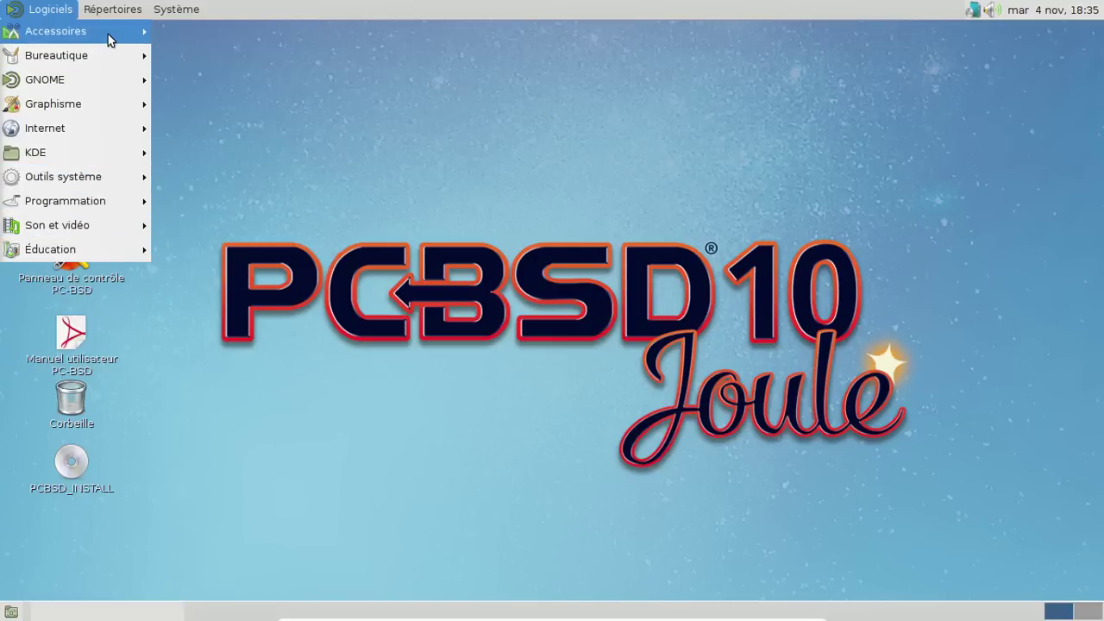
{"action": "mouse_move", "coordinate": [95, 12]}
{"action": "mouse_move", "coordinate": [50, 9]}
{"action": "mouse_move", "coordinate": [45, 31]}
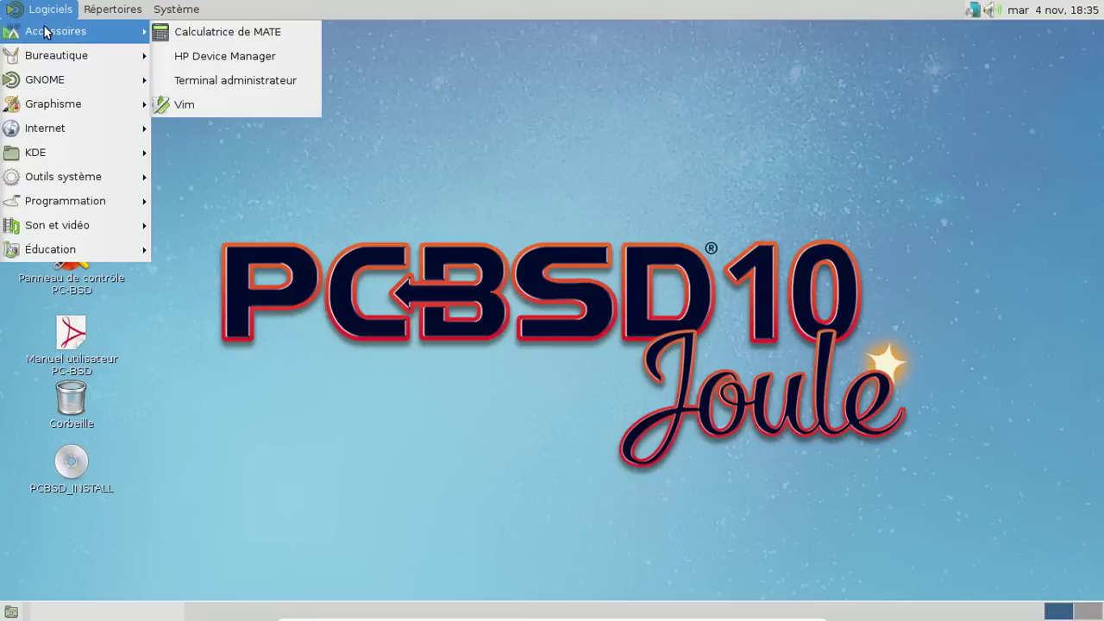
{"action": "mouse_move", "coordinate": [83, 184]}
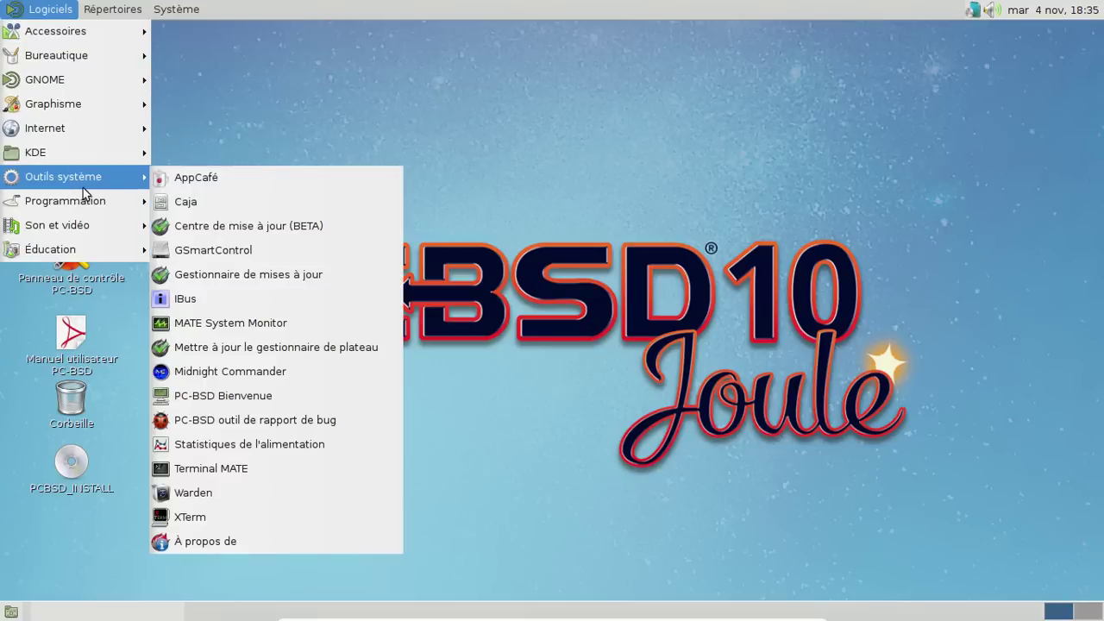
{"action": "left_click", "coordinate": [258, 472]}
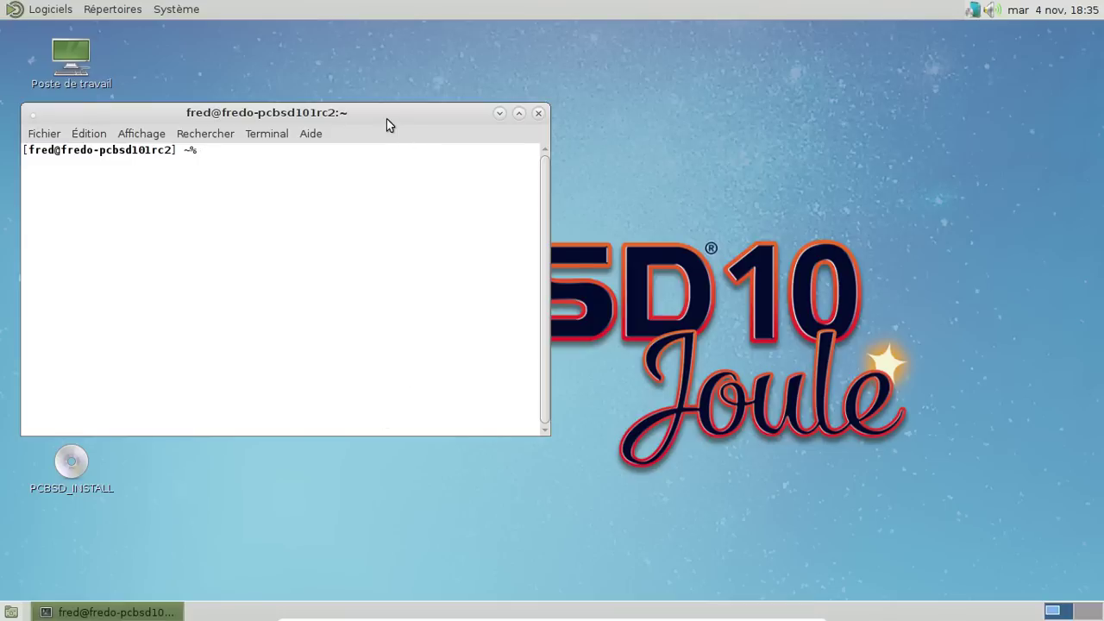
{"action": "left_click_drag", "start_coordinate": [387, 119], "coordinate": [545, 116]}
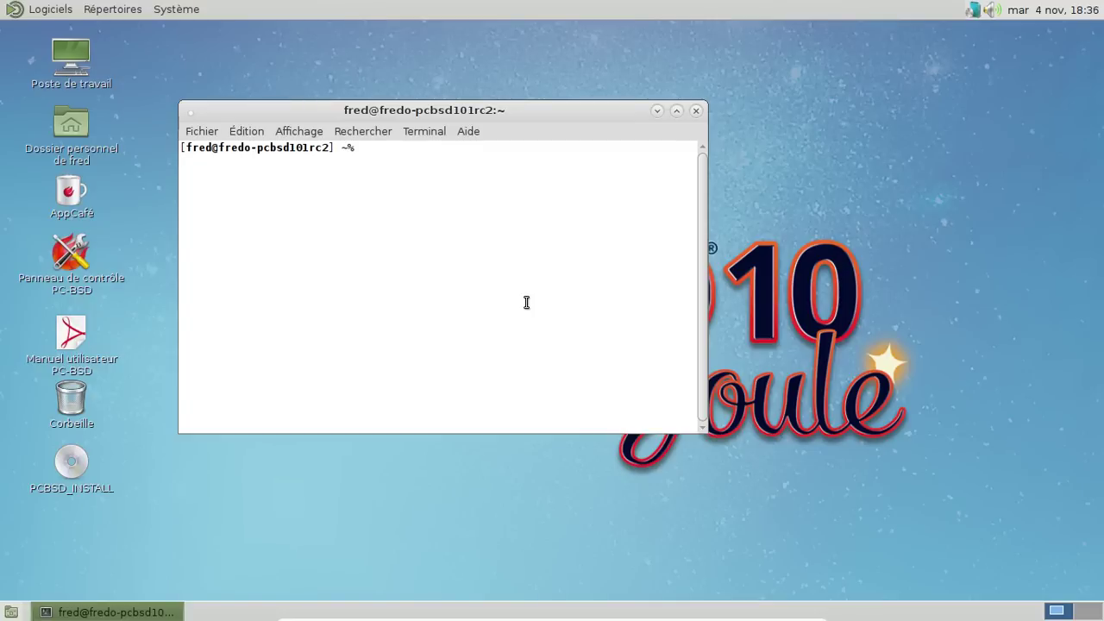
Display the contents of the .login_conf file in the terminal with less.
{"action": "type", "text": "less .lo"}
{"action": "key", "text": "Tab"}
{"action": "type", "text": "gin"}
{"action": "key", "text": "BackSpace"}
{"action": "key", "text": "BackSpace"}
{"action": "key", "text": "BackSpace"}
{"action": "type", "text": "gin"}
{"action": "key", "text": "Tab"}
{"action": "type", "text": "_"}
{"action": "key", "text": "Tab"}
{"action": "key", "text": "Return"}
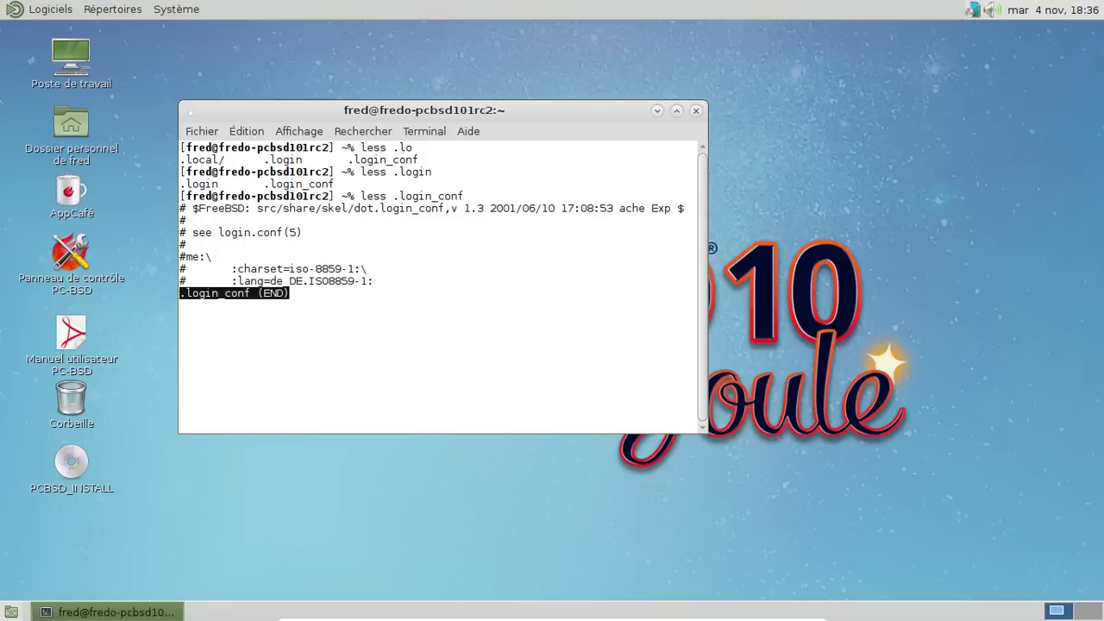
Quit the less view and display the current locale settings in the terminal.
{"action": "type", "text": "qlocale"}
{"action": "key", "text": "Return"}
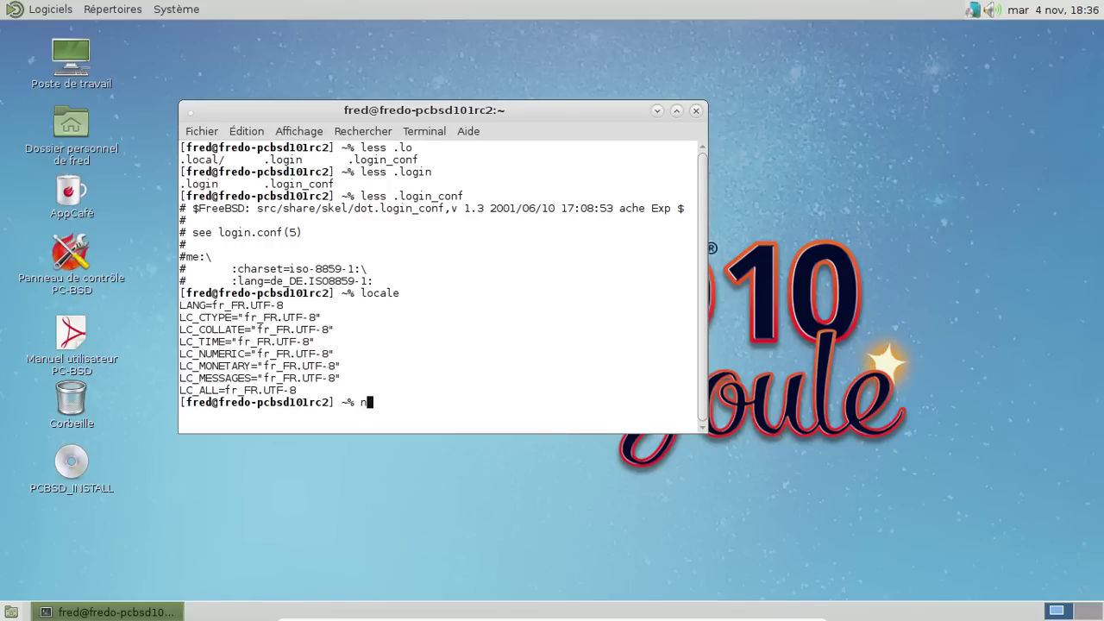
Open the .login_conf file in the ee editor.
{"action": "type", "text": "ee .lo"}
{"action": "key", "text": "Tab"}
{"action": "type", "text": "gi"}
{"action": "key", "text": "Tab"}
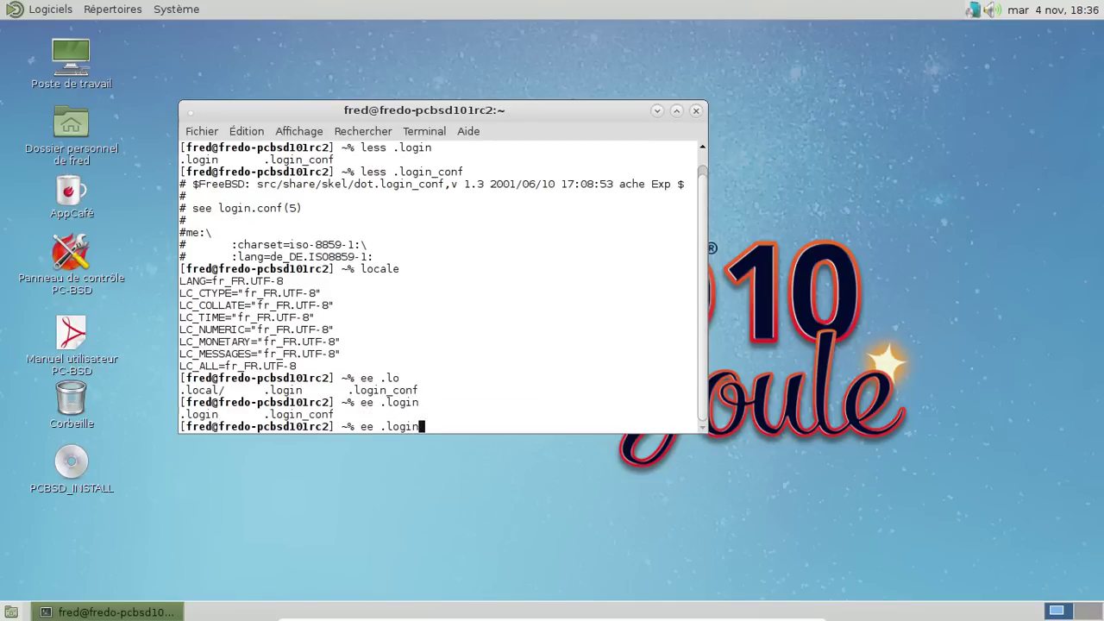
{"action": "type", "text": "_"}
{"action": "key", "text": "Tab"}
{"action": "key", "text": "Return"}
Uncomment the me, charset and lang lines in .login_conf by removing their leading # characters.
{"action": "key", "text": "Down"}
{"action": "key", "text": "Down"}
{"action": "key", "text": "Down"}
{"action": "key", "text": "Down"}
{"action": "key", "text": "Delete"}
{"action": "key", "text": "Down"}
{"action": "key", "text": "Down"}
{"action": "key", "text": "Delete"}
Replace the charset value in .login_conf with UTF-8.
{"action": "key", "text": "Up"}
{"action": "key", "text": "Right"}
{"action": "key", "text": "Right"}
{"action": "key", "text": "Right"}
{"action": "key", "text": "Right"}
{"action": "key", "text": "Right"}
{"action": "key", "text": "Right"}
{"action": "key", "text": "Right"}
{"action": "key", "text": "Right"}
{"action": "key", "text": "Right"}
{"action": "key", "text": "Right"}
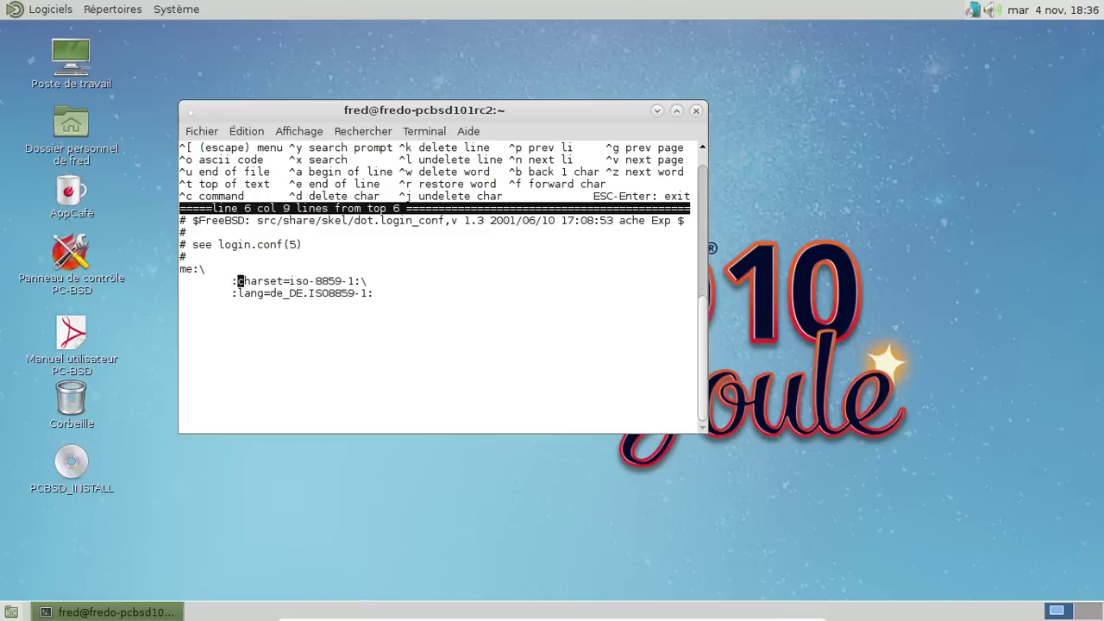
{"action": "key", "text": "Delete"}
{"action": "key", "text": "Delete"}
{"action": "key", "text": "Delete"}
{"action": "key", "text": "Delete"}
{"action": "key", "text": "Delete"}
{"action": "key", "text": "Delete"}
{"action": "key", "text": "Delete"}
{"action": "key", "text": "Delete"}
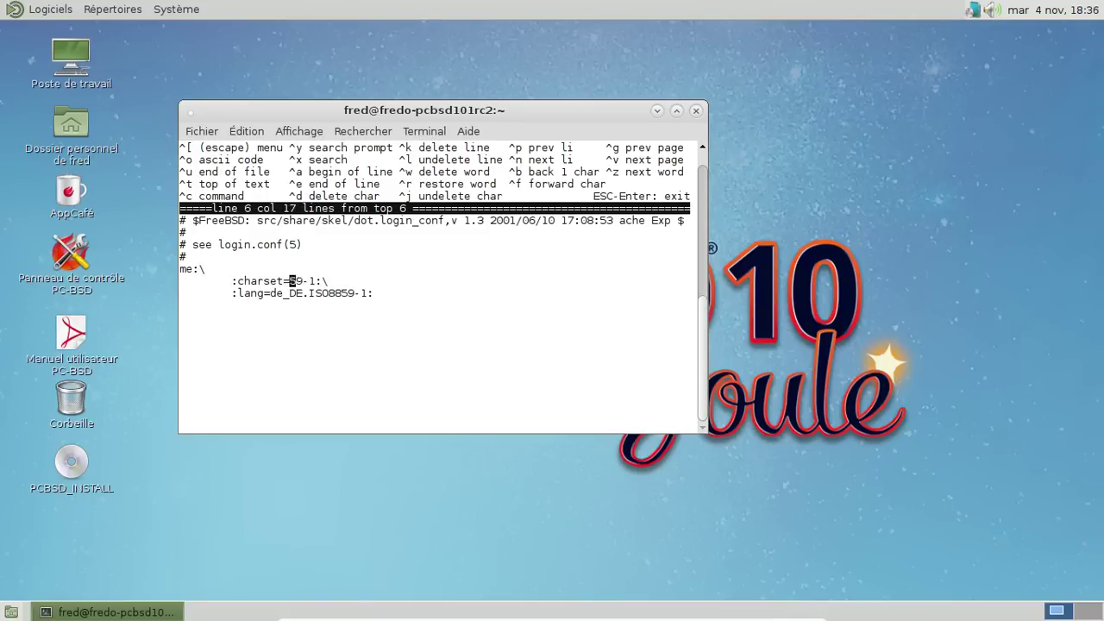
{"action": "type", "text": "UTF-8"}
Change the lang value in .login_conf to fr_UTF-8 and bring up the editor's main menu.
{"action": "key", "text": "Down"}
{"action": "key", "text": "Left"}
{"action": "key", "text": "Left"}
{"action": "key", "text": "Left"}
{"action": "key", "text": "Left"}
{"action": "key", "text": "Left"}
{"action": "key", "text": "Left"}
{"action": "key", "text": "Left"}
{"action": "key", "text": "Left"}
{"action": "key", "text": "Delete"}
{"action": "key", "text": "Delete"}
{"action": "type", "text": "fr"}
{"action": "key", "text": "Right"}
{"action": "key", "text": "Delete"}
{"action": "key", "text": "Delete"}
{"action": "key", "text": "Delete"}
{"action": "key", "text": "Delete"}
{"action": "key", "text": "Delete"}
{"action": "key", "text": "Delete"}
{"action": "key", "text": "Delete"}
{"action": "key", "text": "Delete"}
{"action": "key", "text": "Delete"}
{"action": "type", "text": "TF"}
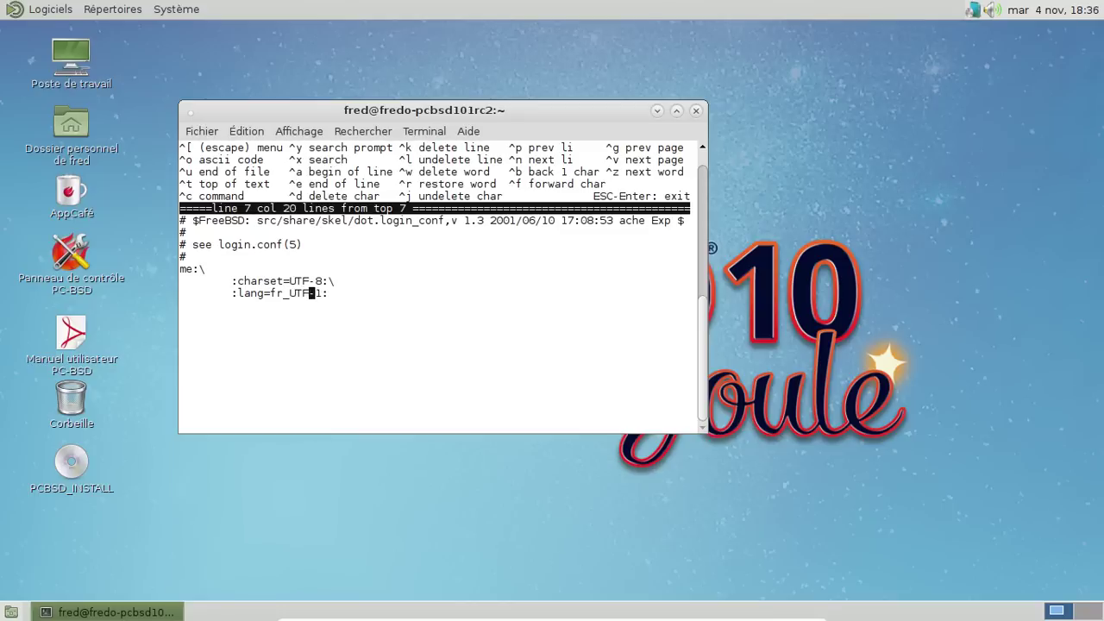
{"action": "type", "text": "-8"}
{"action": "key", "text": "Escape"}
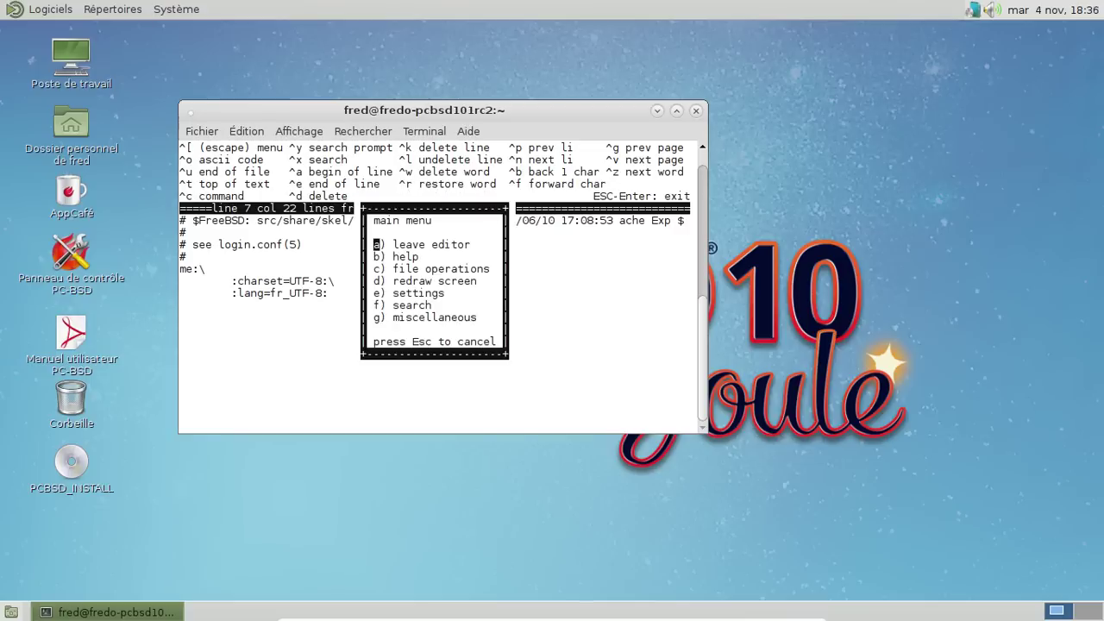
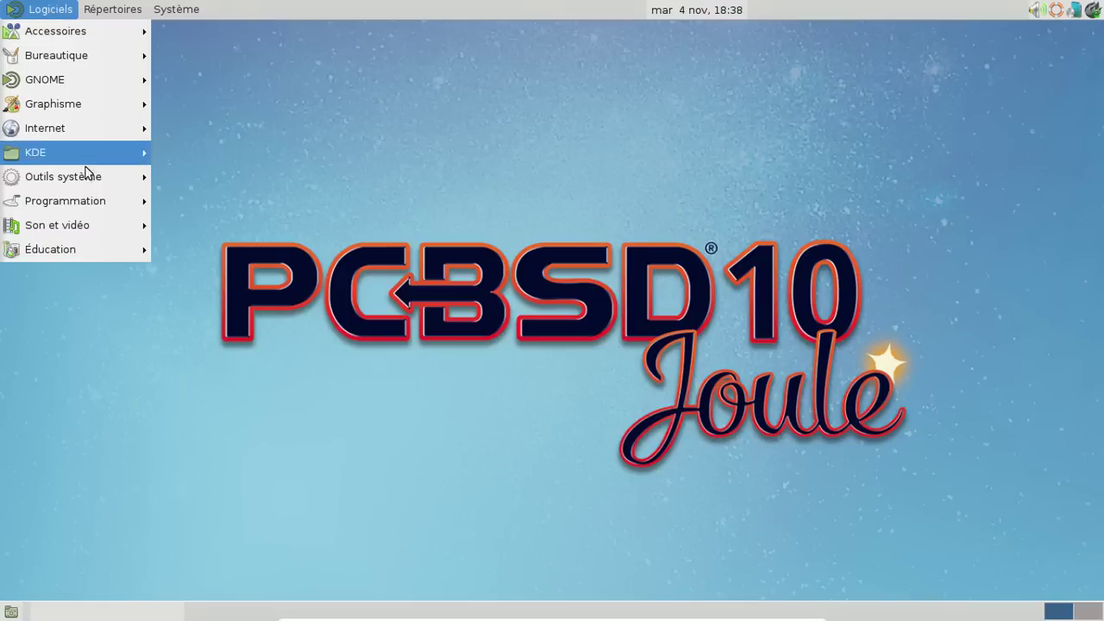
Launch the MATE System Monitor, check the CPU, memory and network usage, and close it.
{"action": "mouse_move", "coordinate": [91, 176]}
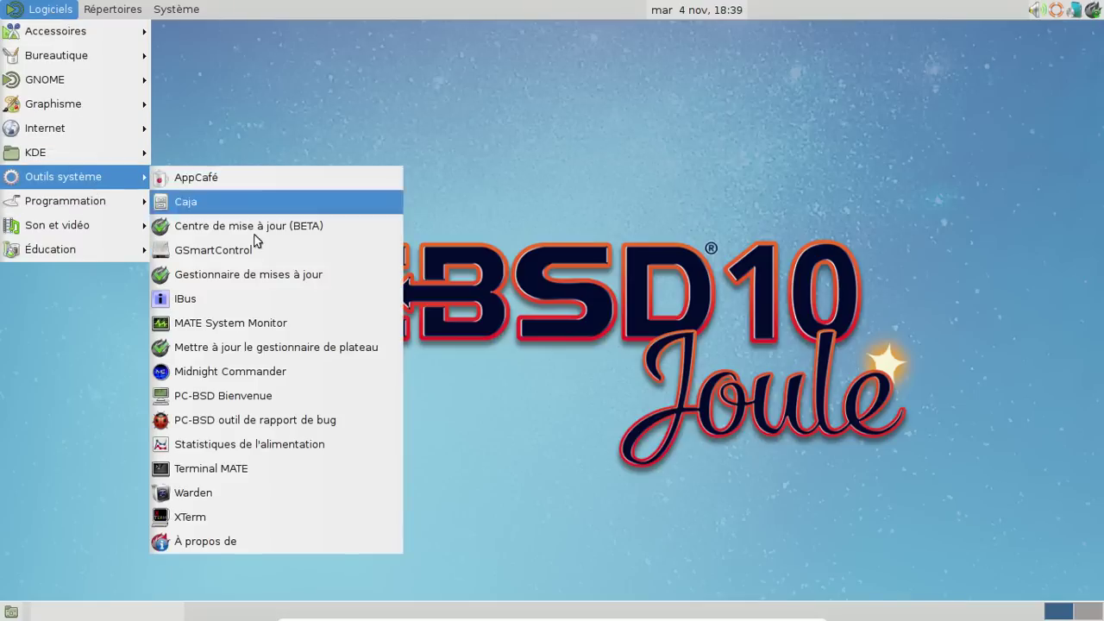
{"action": "left_click", "coordinate": [218, 322]}
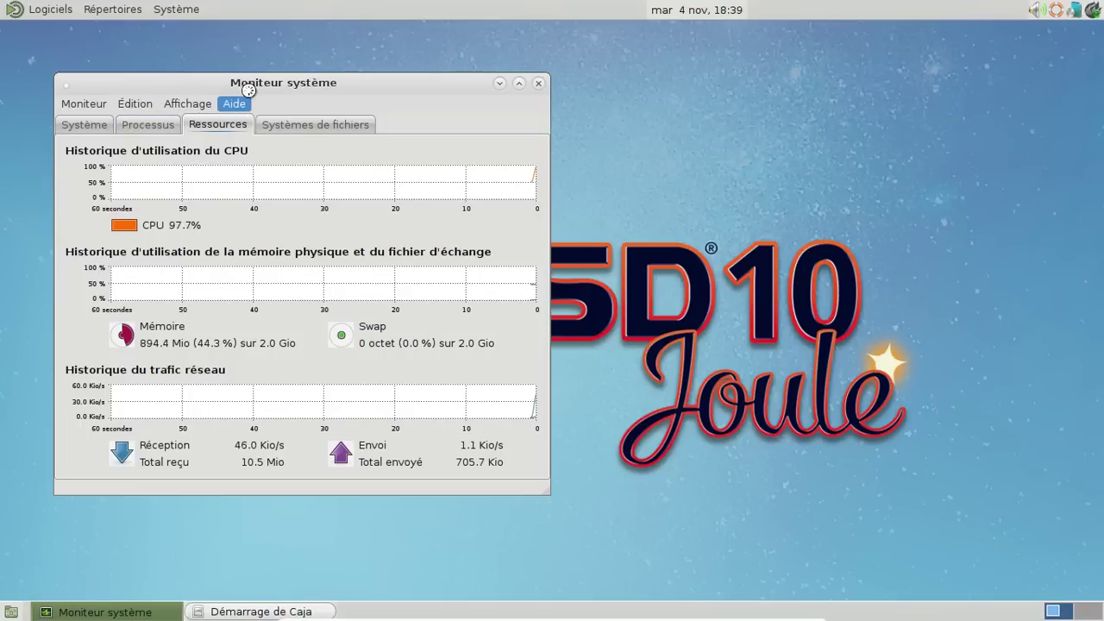
{"action": "left_click_drag", "start_coordinate": [250, 89], "coordinate": [438, 126]}
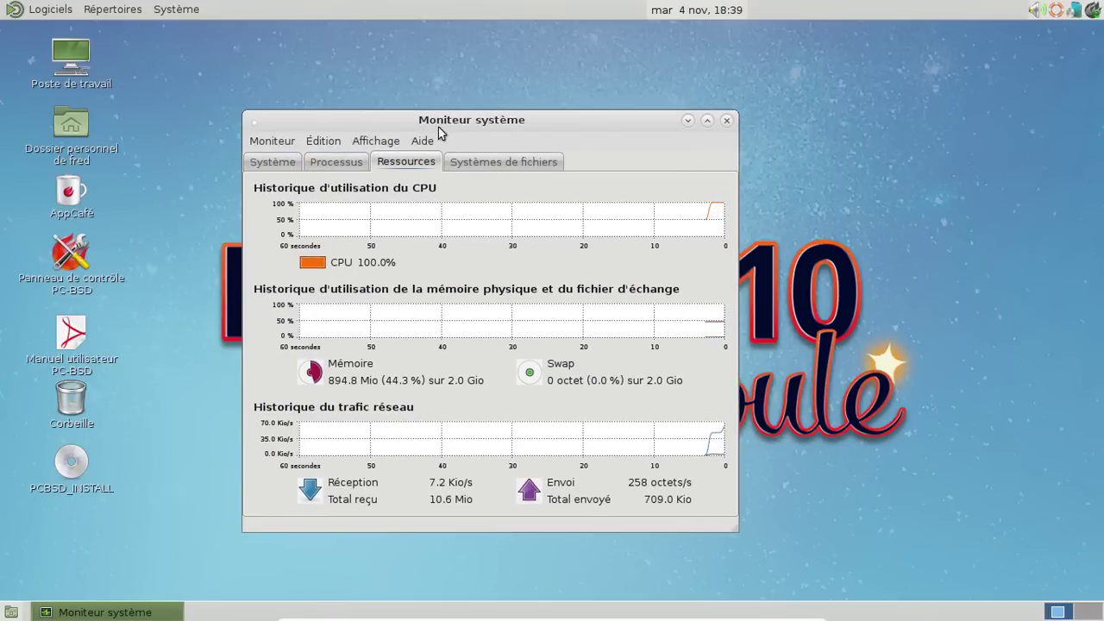
{"action": "left_click", "coordinate": [727, 121]}
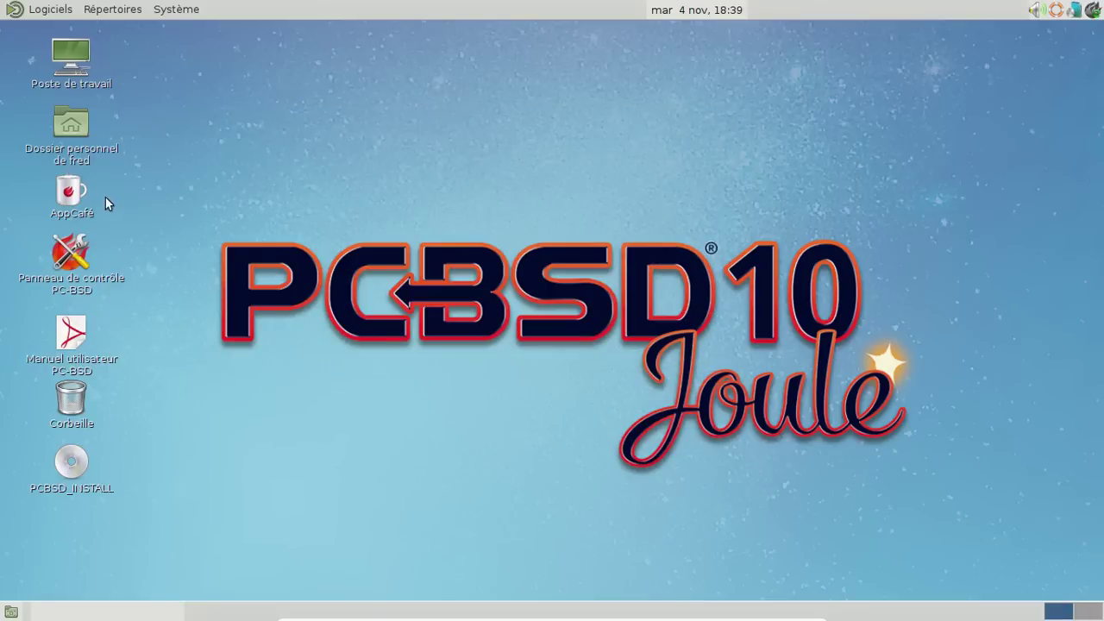
Try to open the personal home folder from the desktop.
{"action": "double_click", "coordinate": [94, 155]}
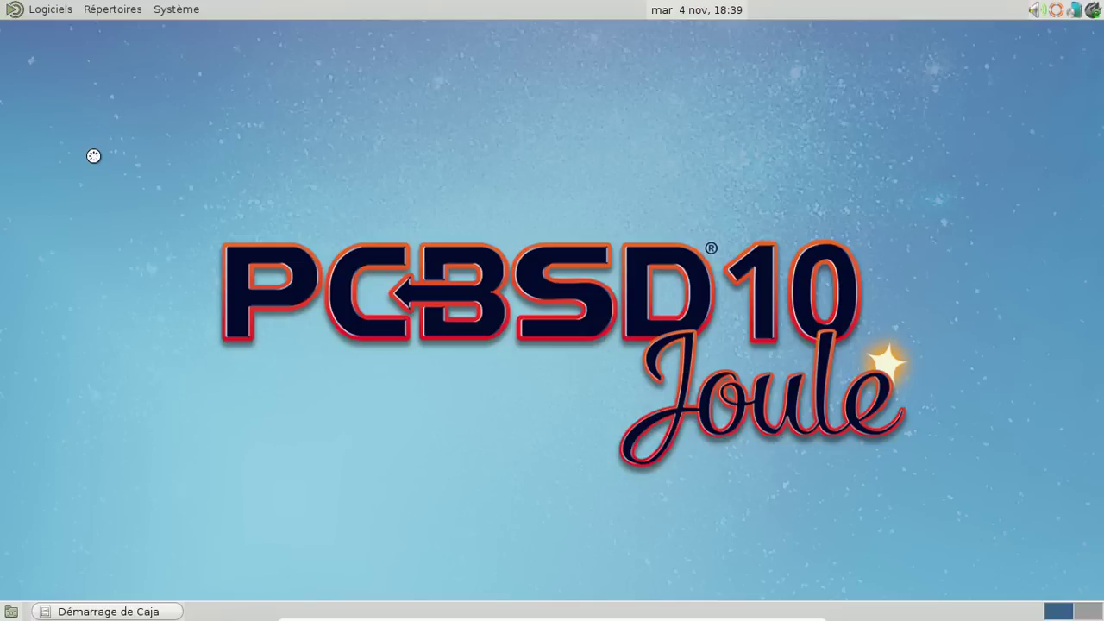
Launch the MATE Terminal, list the home directory's contents with ls and move the window clear of the desktop icons.
{"action": "left_click", "coordinate": [36, 10]}
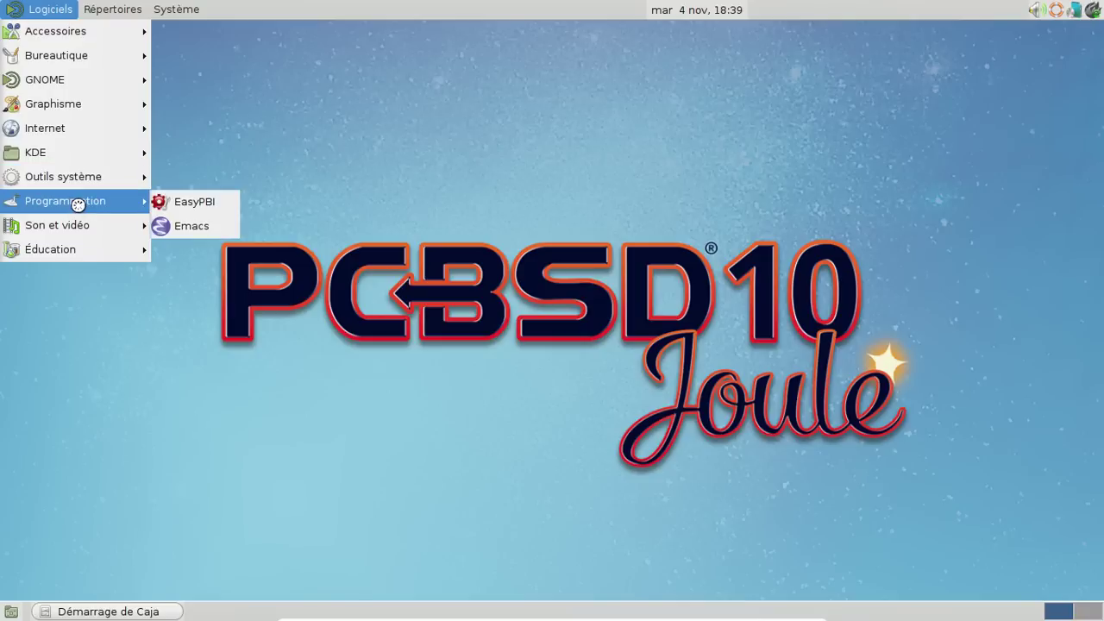
{"action": "mouse_move", "coordinate": [76, 178]}
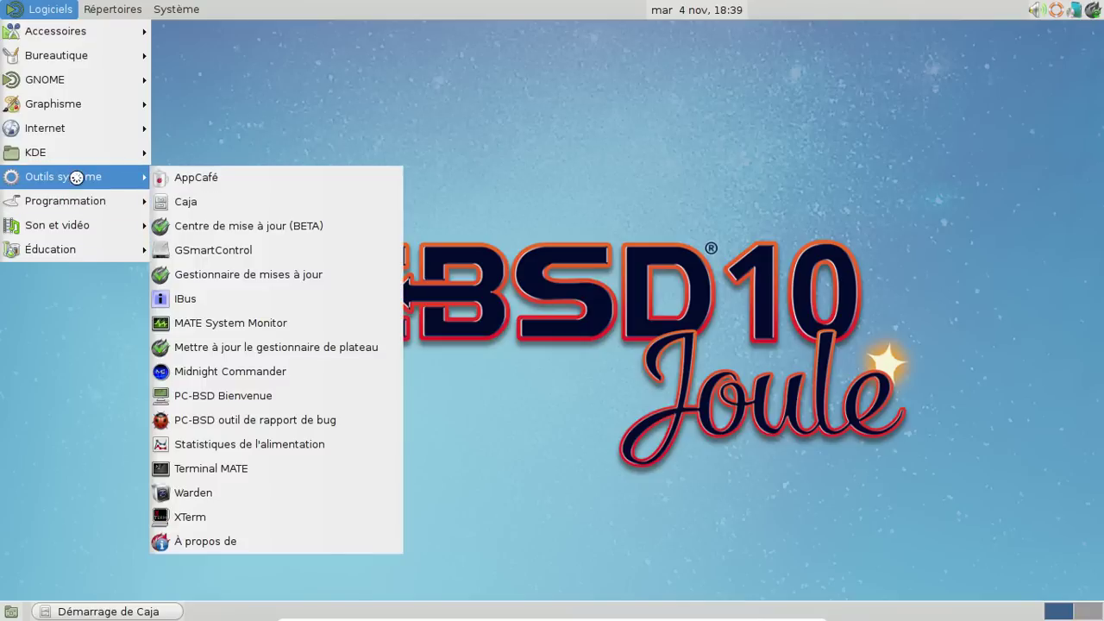
{"action": "left_click", "coordinate": [302, 468]}
{"action": "type", "text": "ls"}
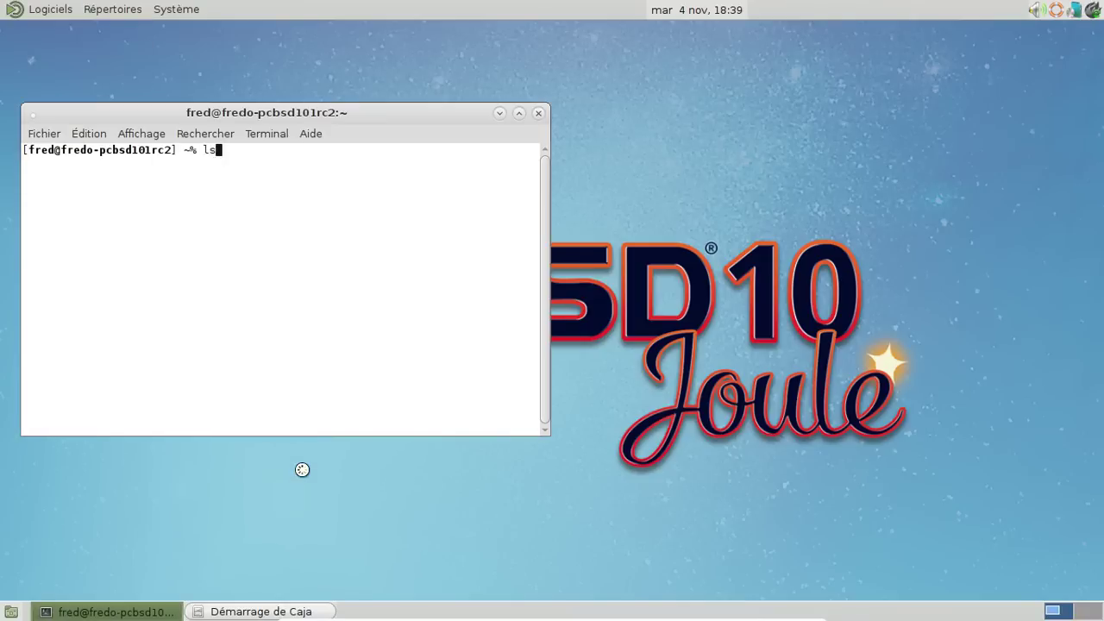
{"action": "key", "text": "Return"}
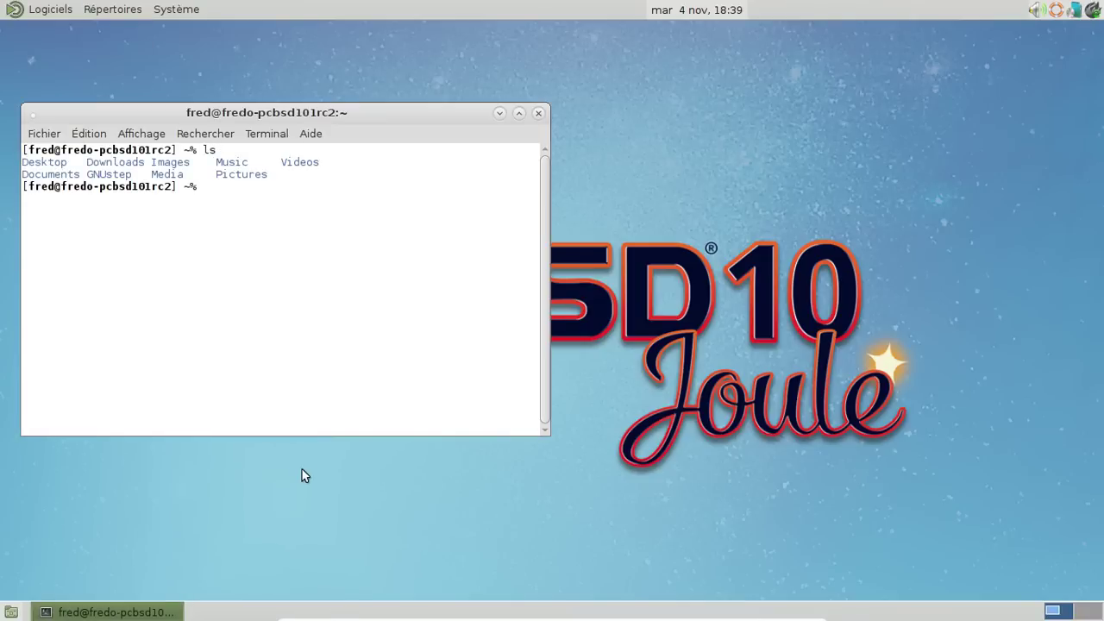
{"action": "left_click_drag", "start_coordinate": [347, 116], "coordinate": [549, 148]}
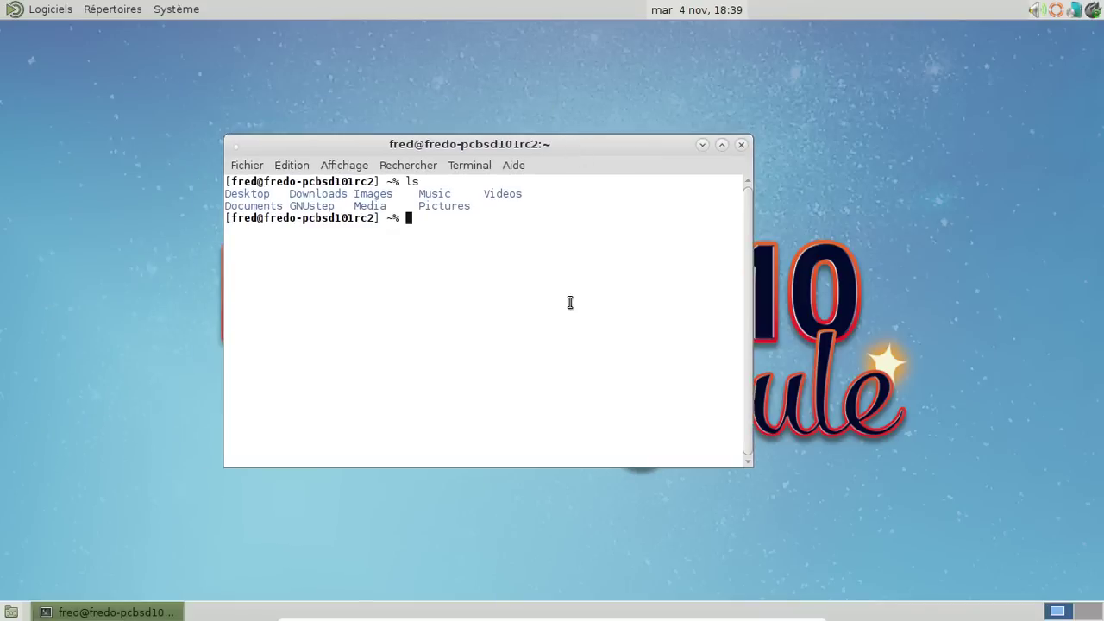
Try to run xdg-user-dirs-update in the terminal.
{"action": "type", "text": "xdg-"}
{"action": "type", "text": "user"}
{"action": "type", "text": "-si"}
{"action": "type", "text": "rs"}
{"action": "key", "text": "BackSpace"}
{"action": "key", "text": "BackSpace"}
{"action": "key", "text": "BackSpace"}
{"action": "key", "text": "BackSpace"}
{"action": "type", "text": "dirs-"}
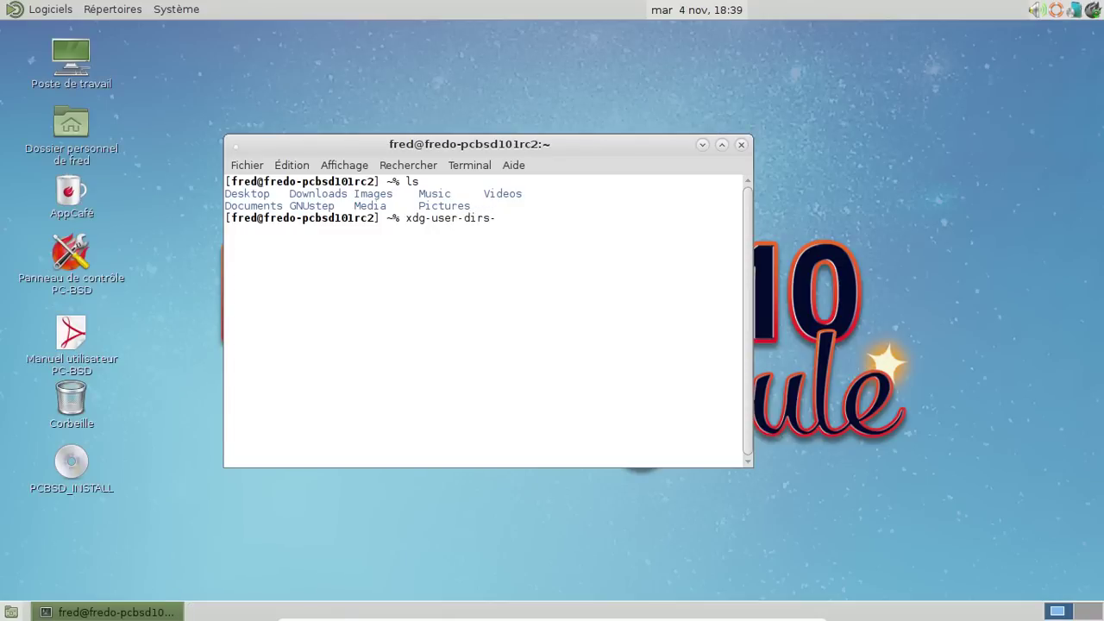
{"action": "type", "text": "update"}
{"action": "key", "text": "Return"}
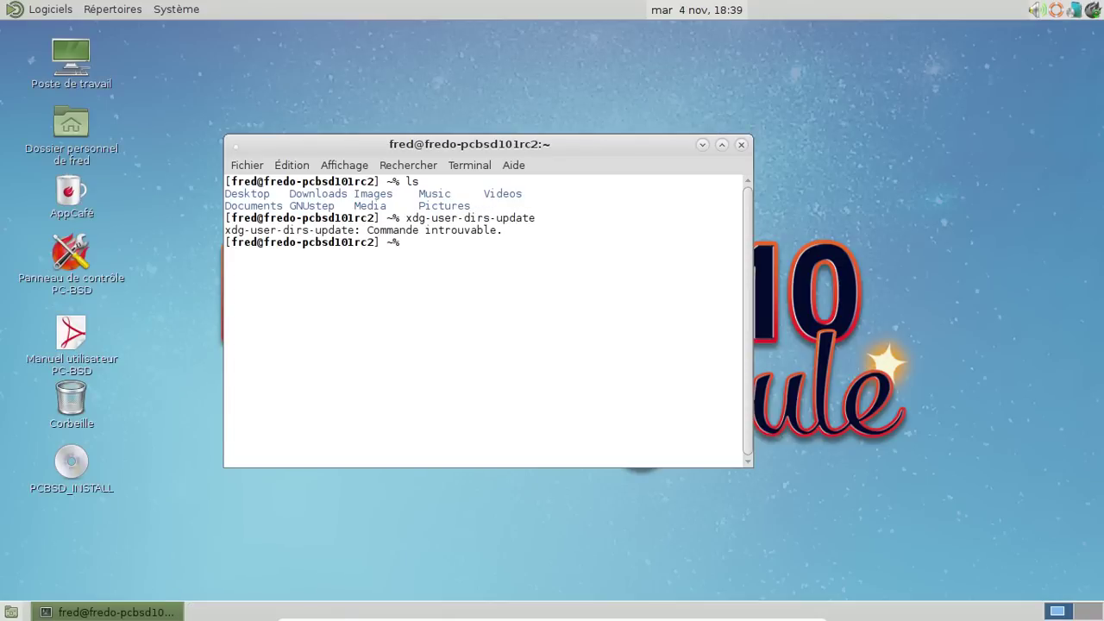
Switch to the superuser with su, entering the root password.
{"action": "type", "text": "su"}
{"action": "key", "text": "Return"}
{"action": "key", "text": "Return"}
Install the xdg-user-dirs package with pkg and accept the installation.
{"action": "type", "text": "pkg install xdg-user-dirs"}
{"action": "key", "text": "Return"}
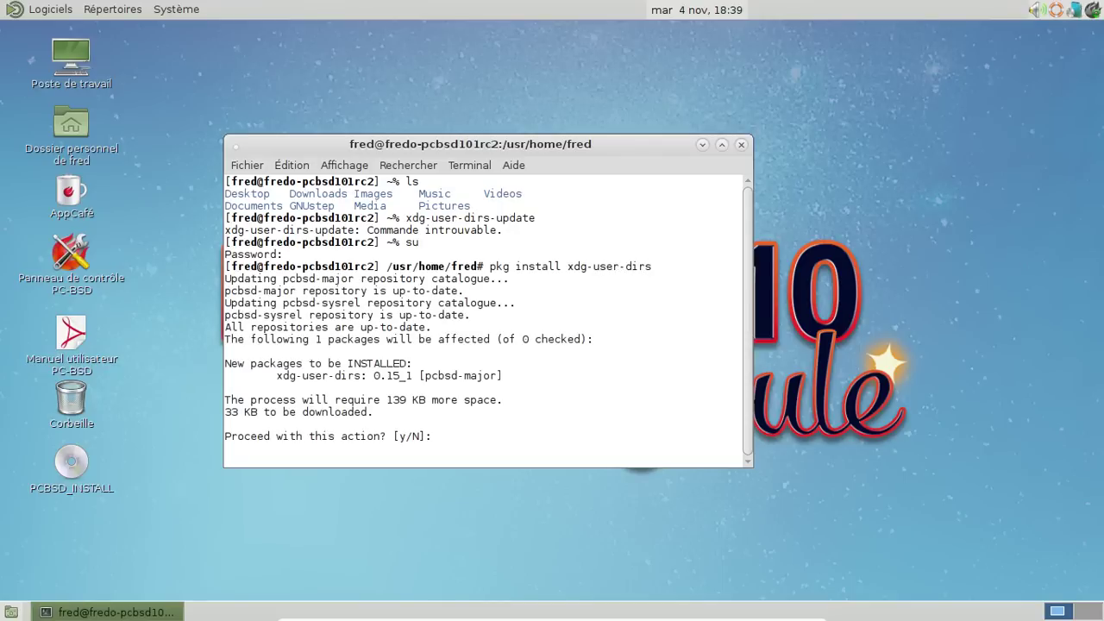
{"action": "type", "text": "y"}
{"action": "key", "text": "Return"}
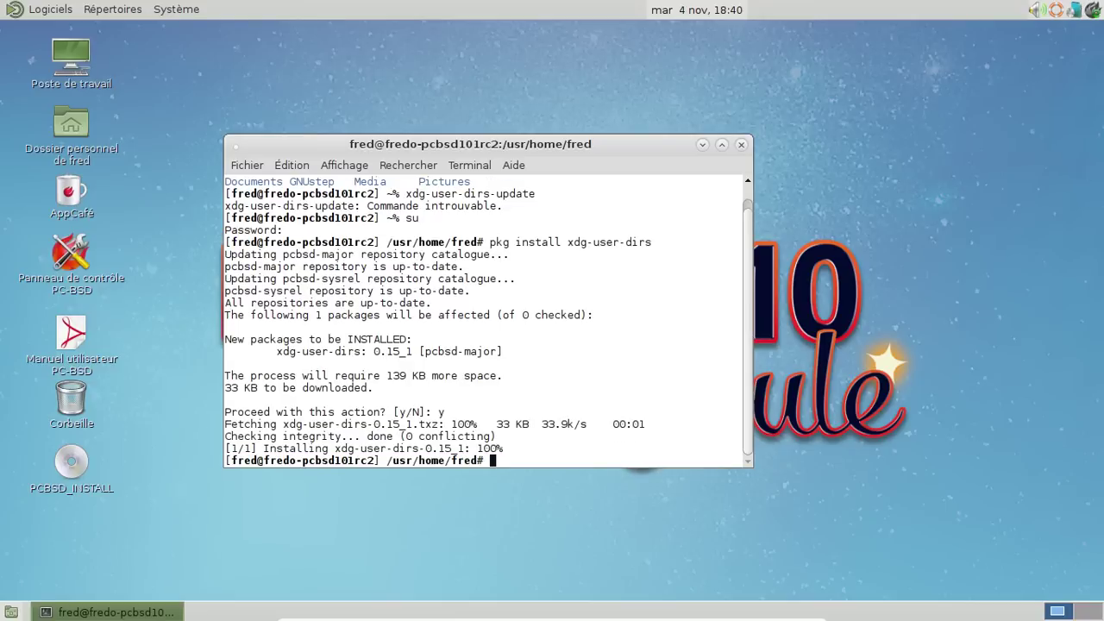
Leave the root session and run xdg-user-dirs-update as the regular user.
{"action": "type", "text": "exit"}
{"action": "key", "text": "Return"}
{"action": "type", "text": "xdf"}
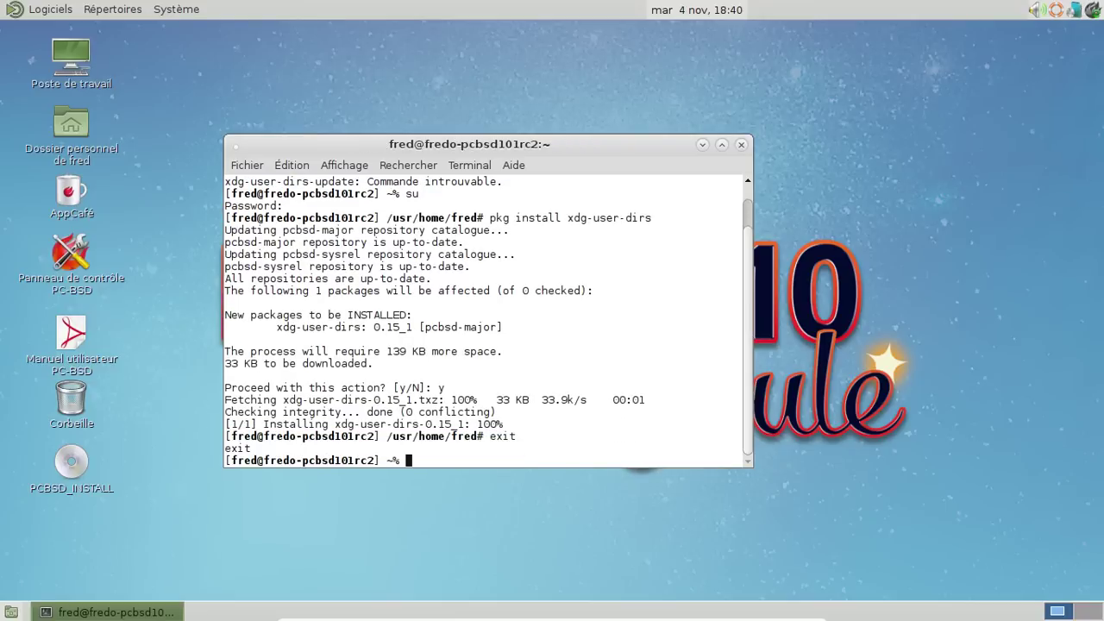
{"action": "type", "text": "-user-dirs-update"}
{"action": "key", "text": "Return"}
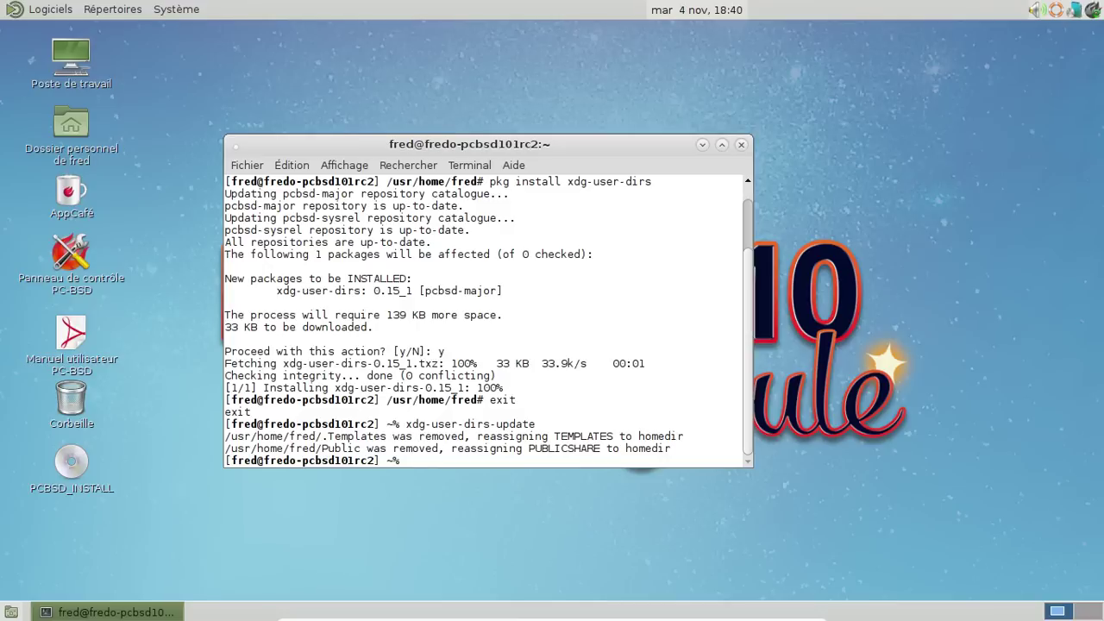
List the home directory's contents with ls and launch Midnight Commander with mc.
{"action": "type", "text": "ls"}
{"action": "key", "text": "Return"}
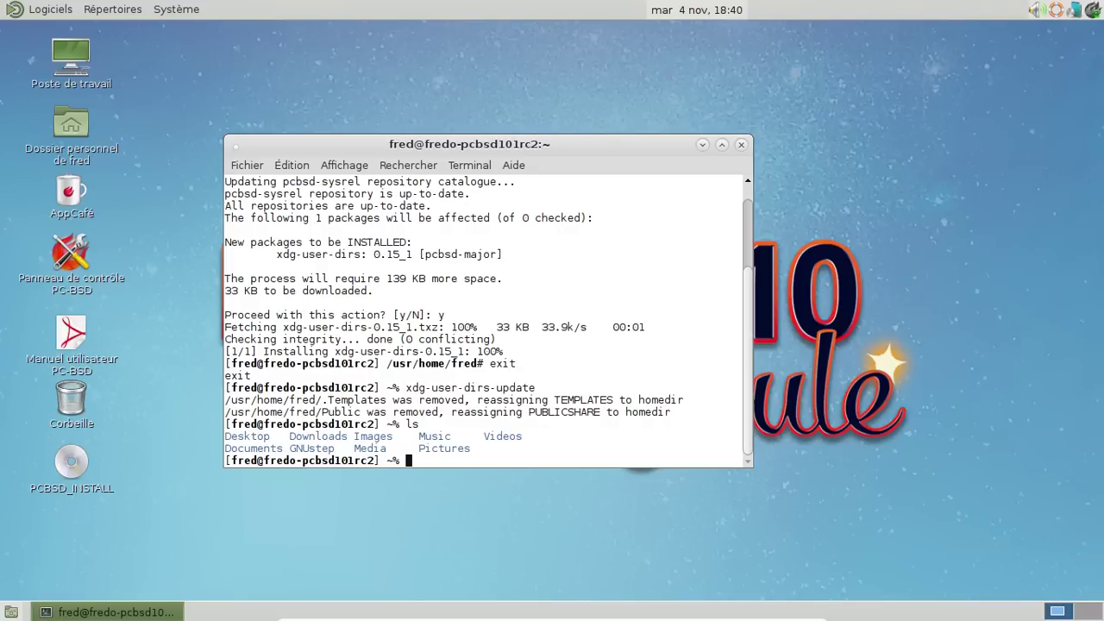
{"action": "type", "text": "mc"}
{"action": "key", "text": "Return"}
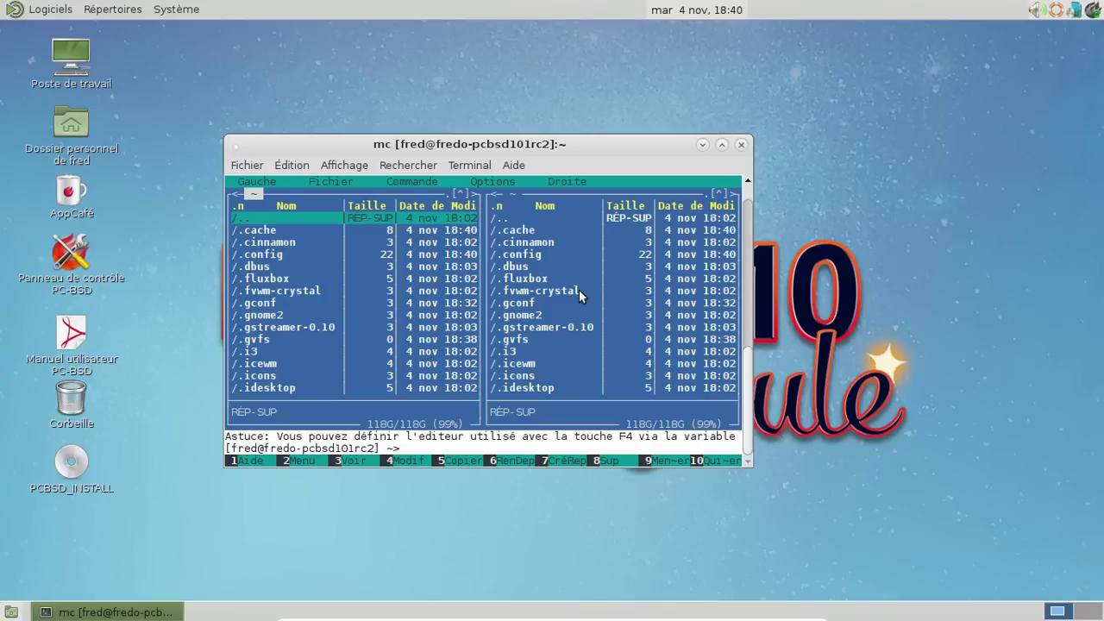
Browse the home directory in Midnight Commander and open the .local/share folder.
{"action": "key", "text": "Page_Down"}
{"action": "key", "text": "Page_Down"}
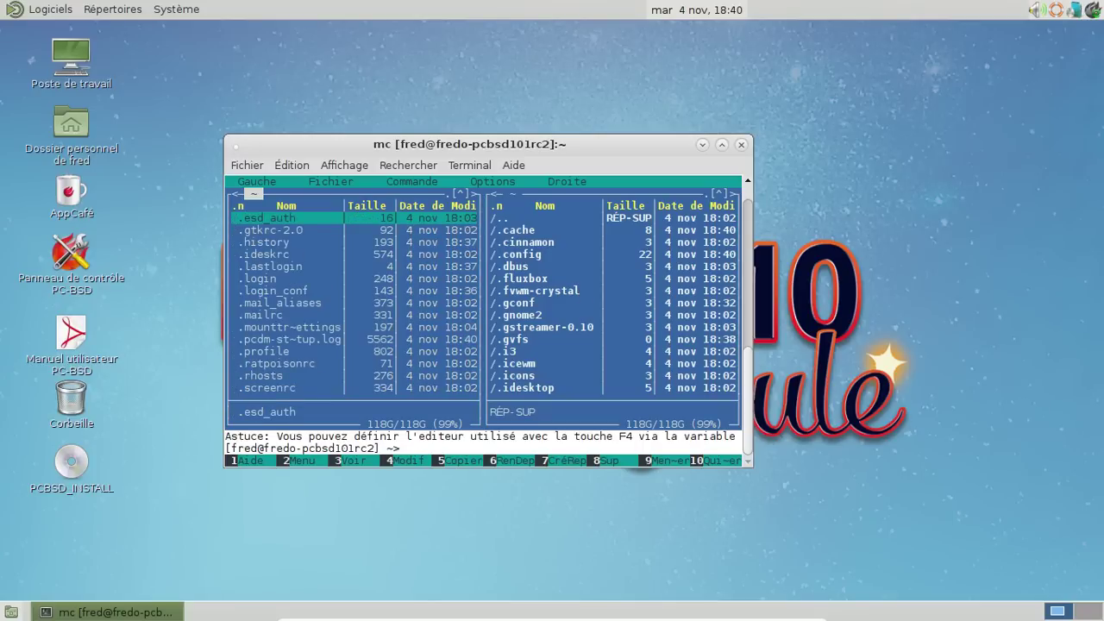
{"action": "key", "text": "Page_Up"}
{"action": "key", "text": "Down"}
{"action": "key", "text": "Down"}
{"action": "key", "text": "Down"}
{"action": "key", "text": "Down"}
{"action": "key", "text": "Down"}
{"action": "key", "text": "Down"}
{"action": "key", "text": "Down"}
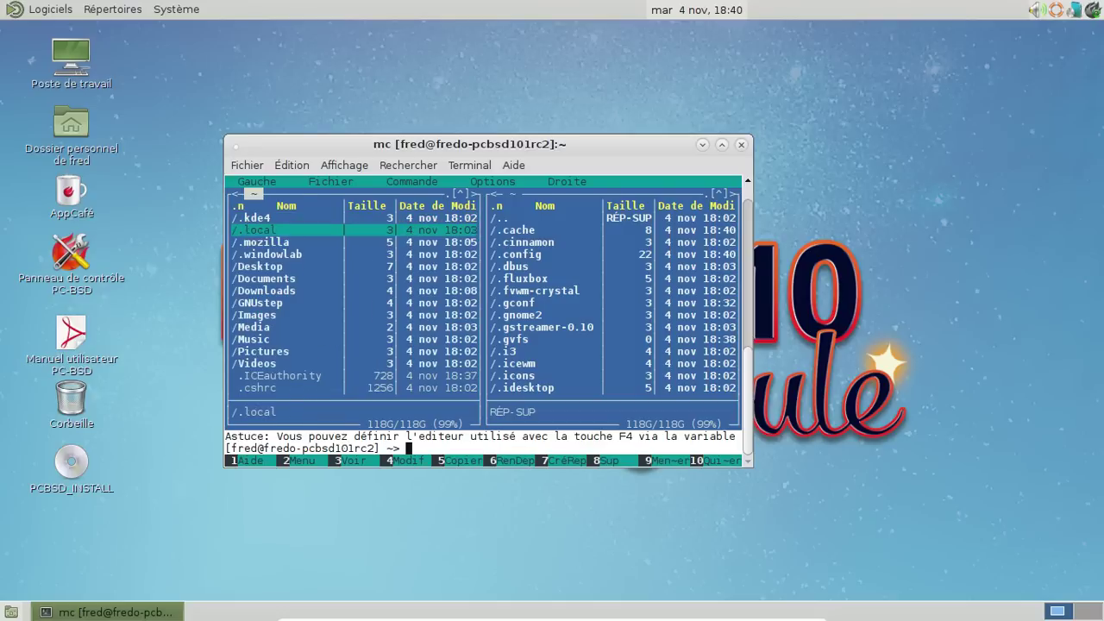
{"action": "key", "text": "Up"}
{"action": "key", "text": "Up"}
{"action": "key", "text": "Up"}
{"action": "key", "text": "Up"}
{"action": "key", "text": "Up"}
{"action": "key", "text": "Up"}
{"action": "key", "text": "Up"}
{"action": "key", "text": "Up"}
{"action": "key", "text": "Down"}
{"action": "key", "text": "Down"}
{"action": "key", "text": "Return"}
{"action": "key", "text": "Down"}
{"action": "key", "text": "Return"}
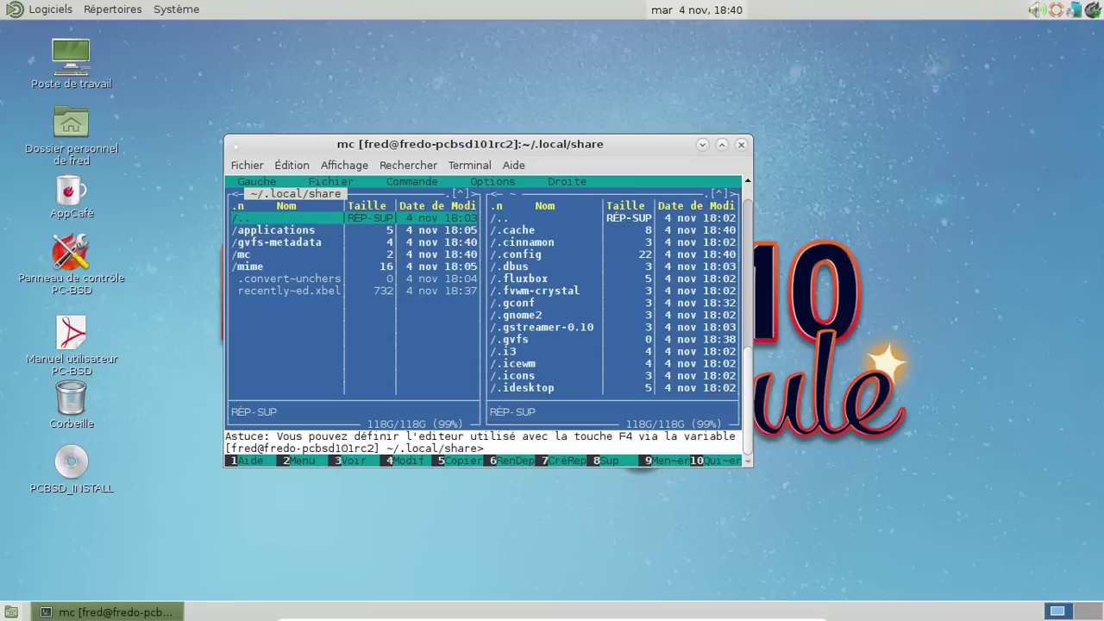
Look over the .local/share contents and return to the home directory.
{"action": "key", "text": "Down"}
{"action": "key", "text": "Down"}
{"action": "key", "text": "Up"}
{"action": "key", "text": "Up"}
{"action": "key", "text": "Return"}
{"action": "key", "text": "Up"}
{"action": "key", "text": "Return"}
Look through the hidden folders of the home directory in the active panel, up to .local.
{"action": "key", "text": "Up"}
{"action": "key", "text": "Up"}
{"action": "key", "text": "Up"}
{"action": "key", "text": "Up"}
{"action": "key", "text": "Up"}
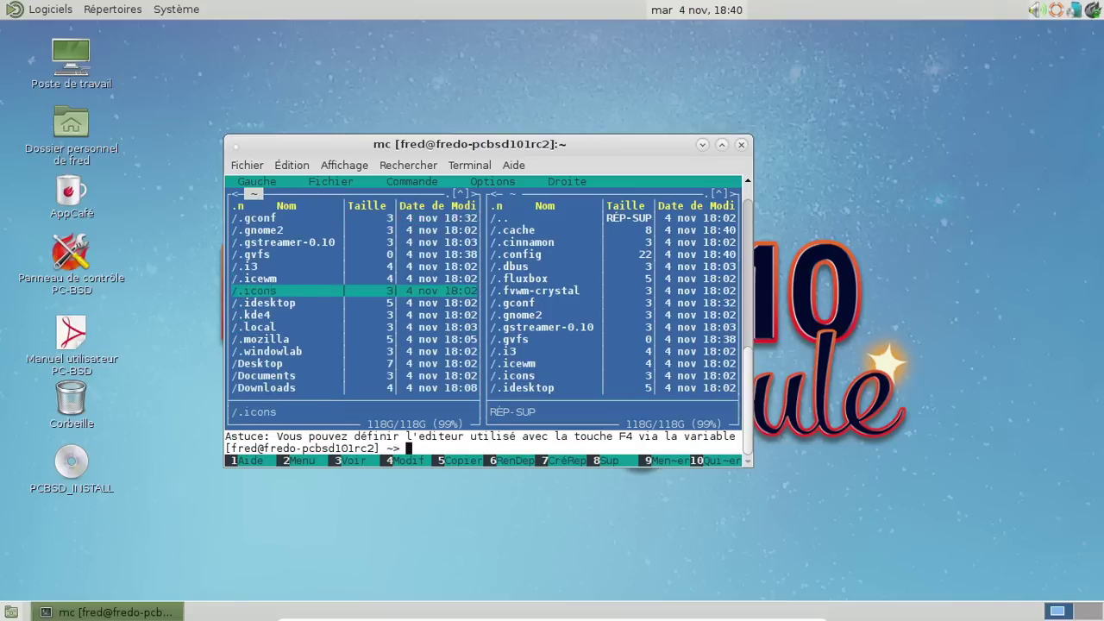
{"action": "key", "text": "Up"}
{"action": "key", "text": "Up"}
{"action": "key", "text": "Up"}
{"action": "key", "text": "Up"}
{"action": "key", "text": "Up"}
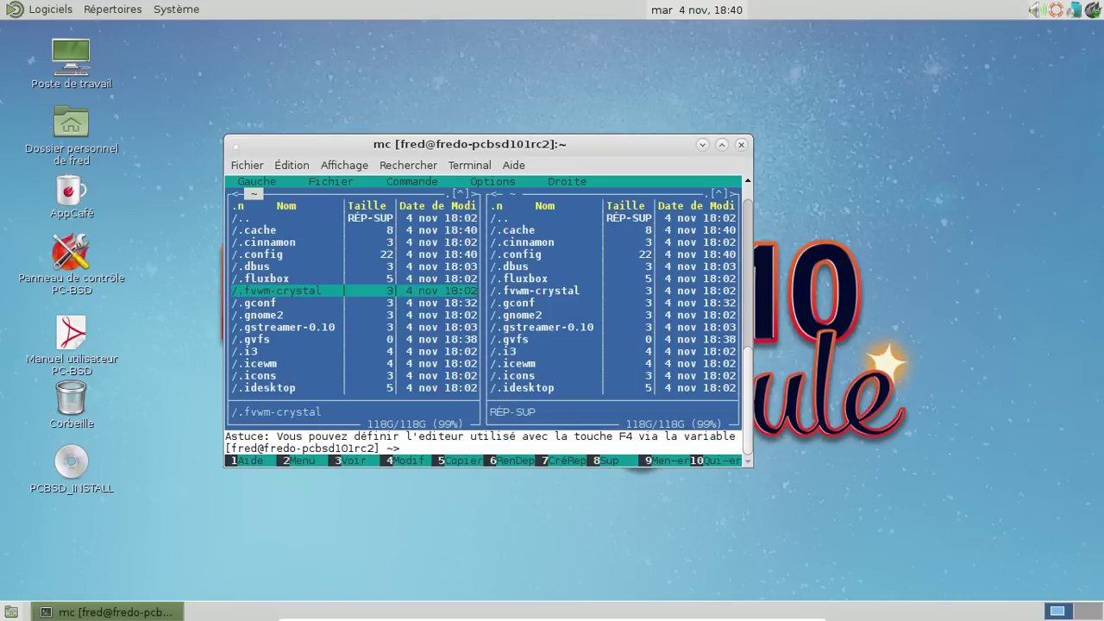
{"action": "key", "text": "Down"}
{"action": "key", "text": "Down"}
{"action": "key", "text": "Down"}
{"action": "key", "text": "Down"}
{"action": "key", "text": "Down"}
{"action": "key", "text": "Down"}
{"action": "key", "text": "Down"}
{"action": "key", "text": "Down"}
{"action": "key", "text": "Down"}
{"action": "key", "text": "Down"}
{"action": "key", "text": "Down"}
{"action": "key", "text": "Up"}
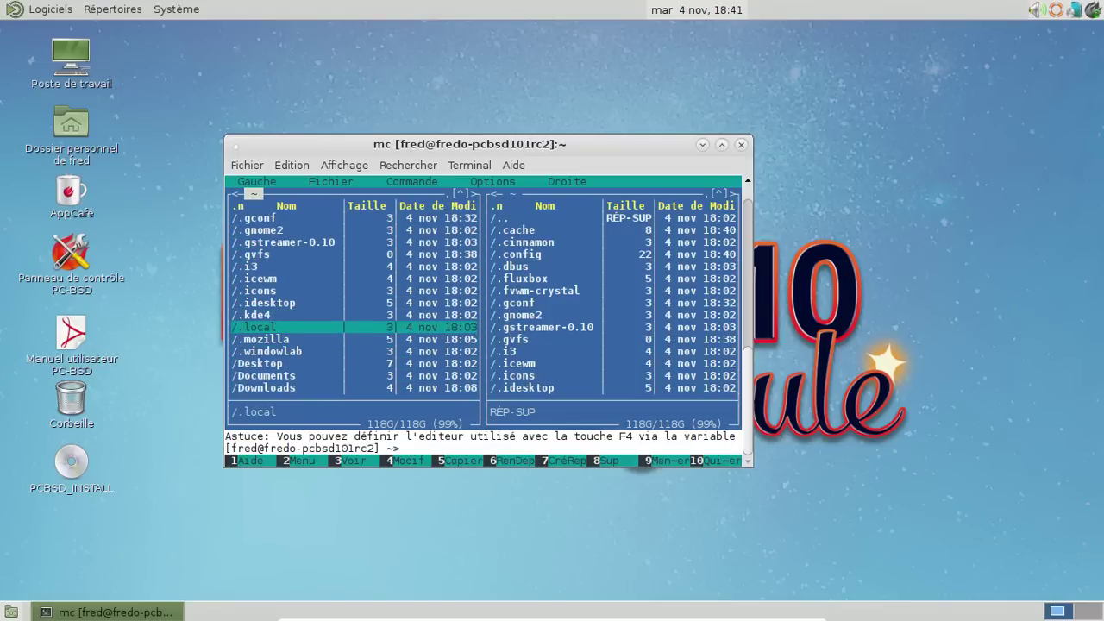
Open the .config folder from the home directory listing.
{"action": "key", "text": "Up"}
{"action": "key", "text": "Up"}
{"action": "key", "text": "Up"}
{"action": "key", "text": "Up"}
{"action": "key", "text": "Up"}
{"action": "key", "text": "Up"}
{"action": "key", "text": "Up"}
{"action": "key", "text": "Up"}
{"action": "key", "text": "Up"}
{"action": "key", "text": "Up"}
{"action": "key", "text": "Up"}
{"action": "key", "text": "Up"}
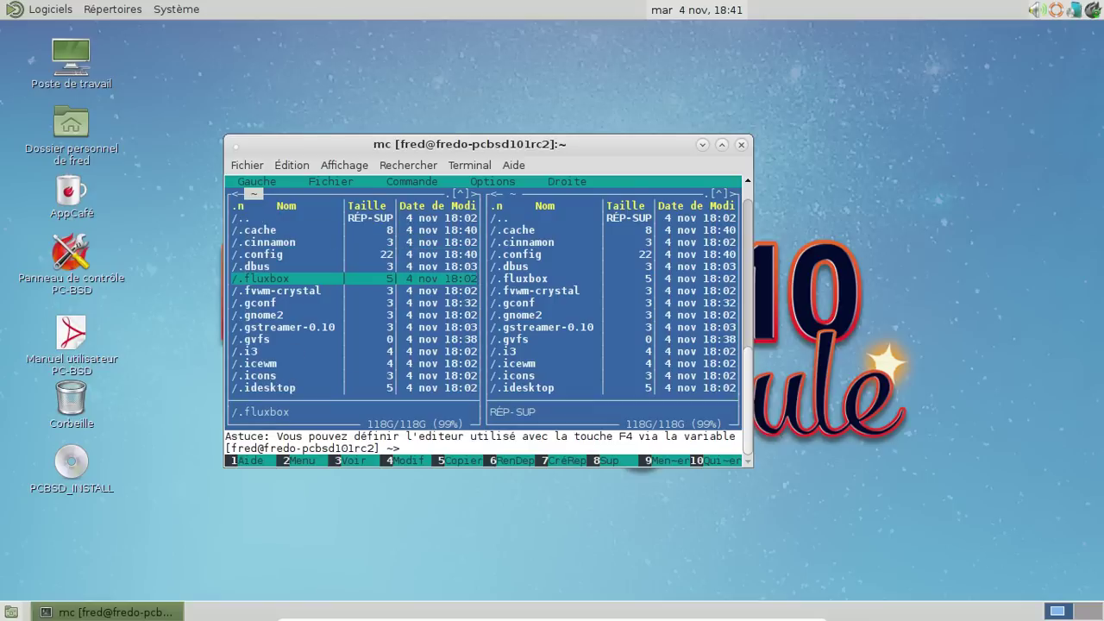
{"action": "key", "text": "Up"}
{"action": "key", "text": "Return"}
View the user-dirs.dirs file in .config to examine its XDG directory assignments, and close the viewer.
{"action": "key", "text": "Down"}
{"action": "key", "text": "Down"}
{"action": "key", "text": "Down"}
{"action": "key", "text": "Down"}
{"action": "key", "text": "Down"}
{"action": "key", "text": "Down"}
{"action": "key", "text": "Down"}
{"action": "key", "text": "Down"}
{"action": "key", "text": "Down"}
{"action": "key", "text": "Down"}
{"action": "key", "text": "Down"}
{"action": "key", "text": "Down"}
{"action": "key", "text": "Down"}
{"action": "key", "text": "Down"}
{"action": "key", "text": "Down"}
{"action": "key", "text": "Down"}
{"action": "key", "text": "Down"}
{"action": "key", "text": "Down"}
{"action": "key", "text": "Down"}
{"action": "key", "text": "Down"}
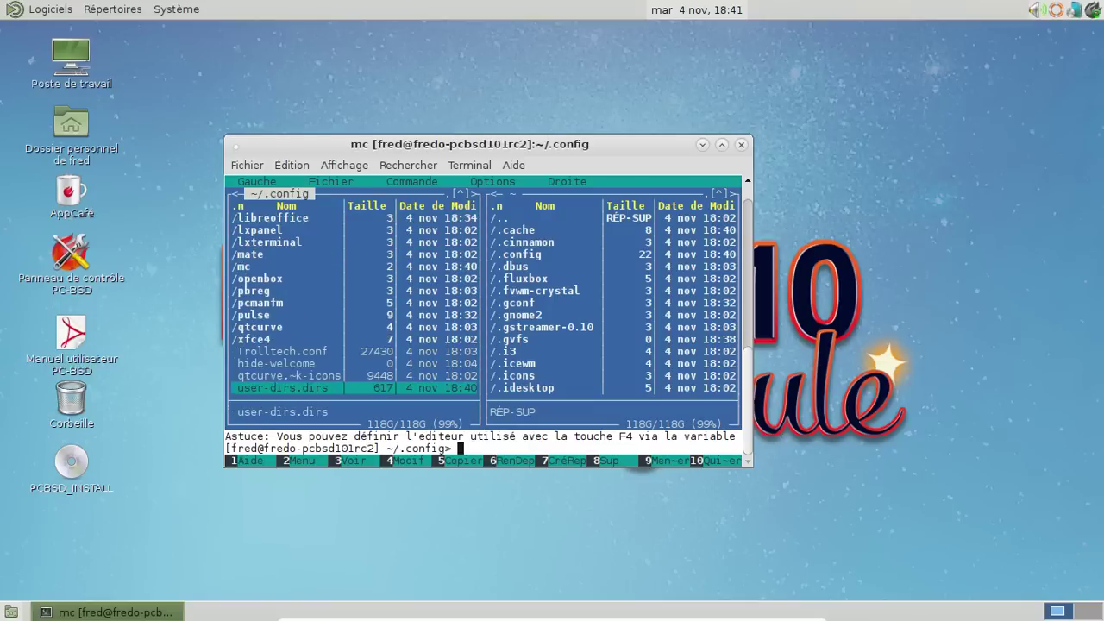
{"action": "key", "text": "Up"}
{"action": "key", "text": "Down"}
{"action": "key", "text": "F3"}
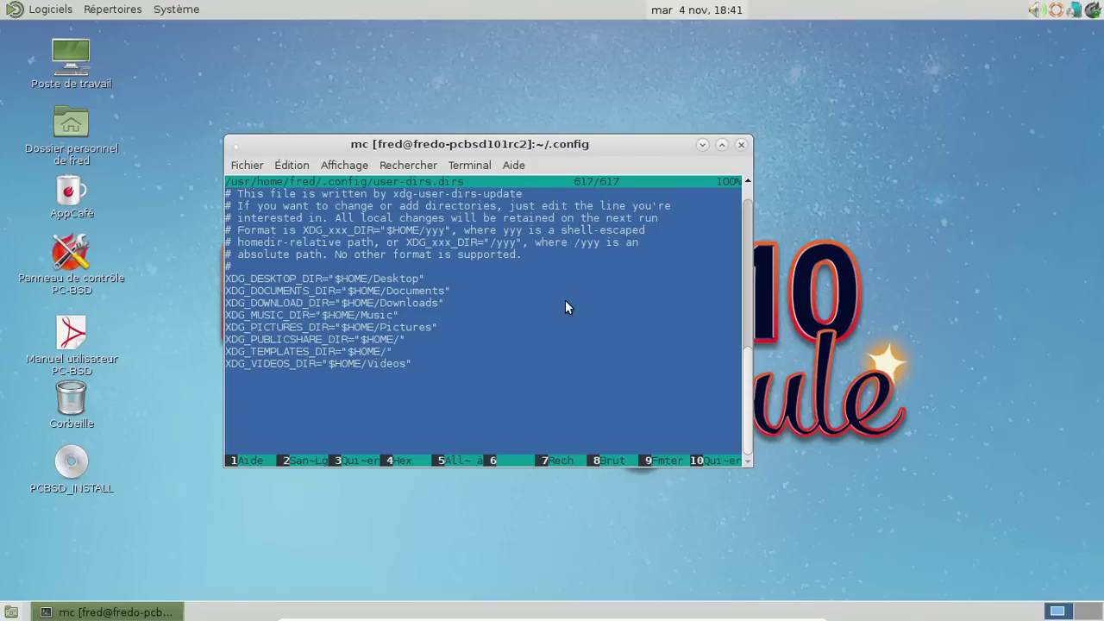
{"action": "left_click", "coordinate": [701, 460]}
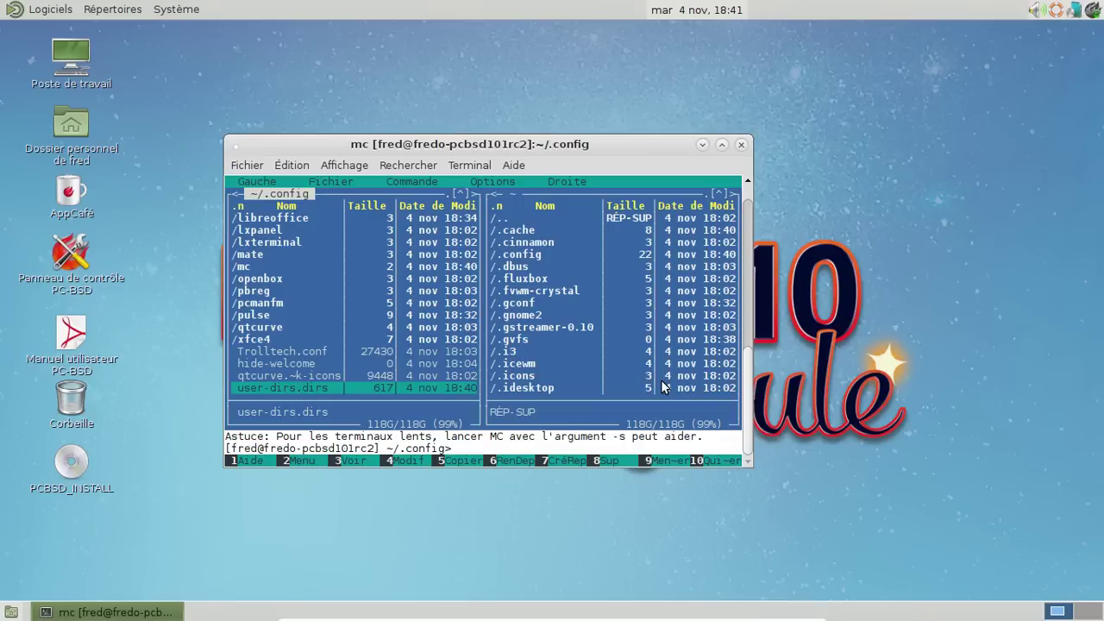
In the other panel's home directory, mark the Downloads and Pictures folders and delete both with their contents.
{"action": "key", "text": "Tab"}
{"action": "key", "text": "Page_Down"}
{"action": "key", "text": "Page_Down"}
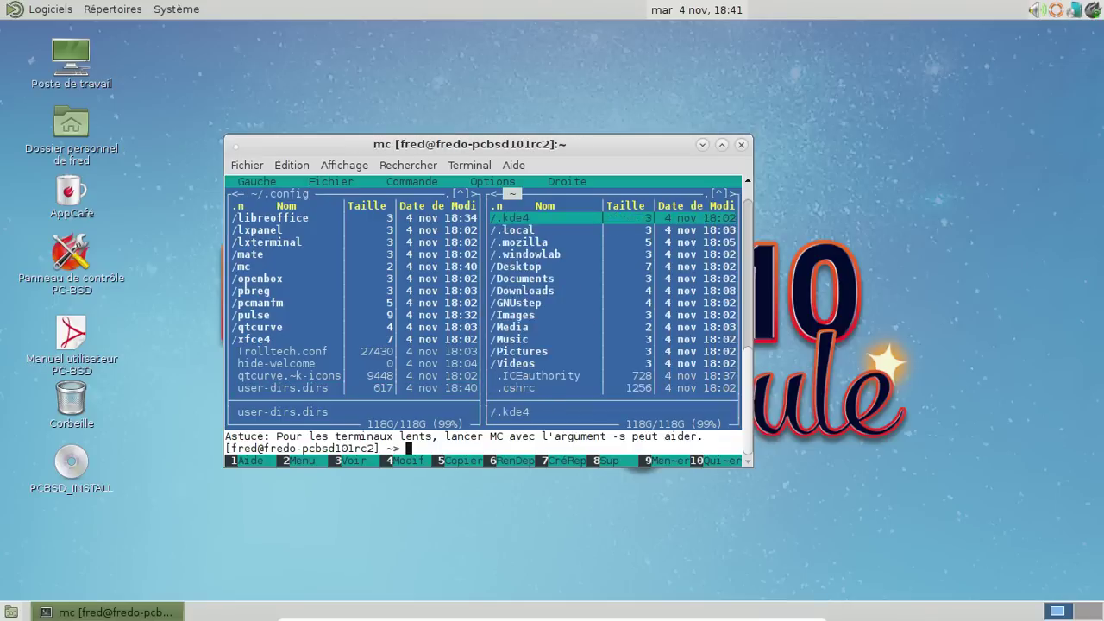
{"action": "key", "text": "Page_Up"}
{"action": "key", "text": "Down"}
{"action": "key", "text": "Down"}
{"action": "key", "text": "Down"}
{"action": "key", "text": "Down"}
{"action": "key", "text": "Down"}
{"action": "key", "text": "Down"}
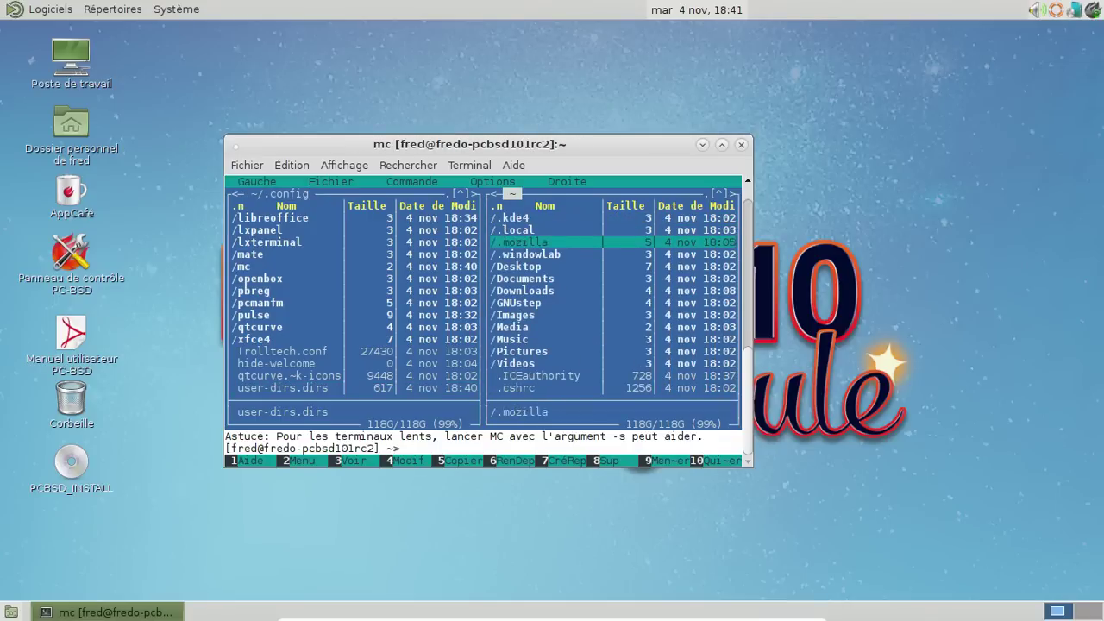
{"action": "key", "text": "Insert"}
{"action": "key", "text": "Down"}
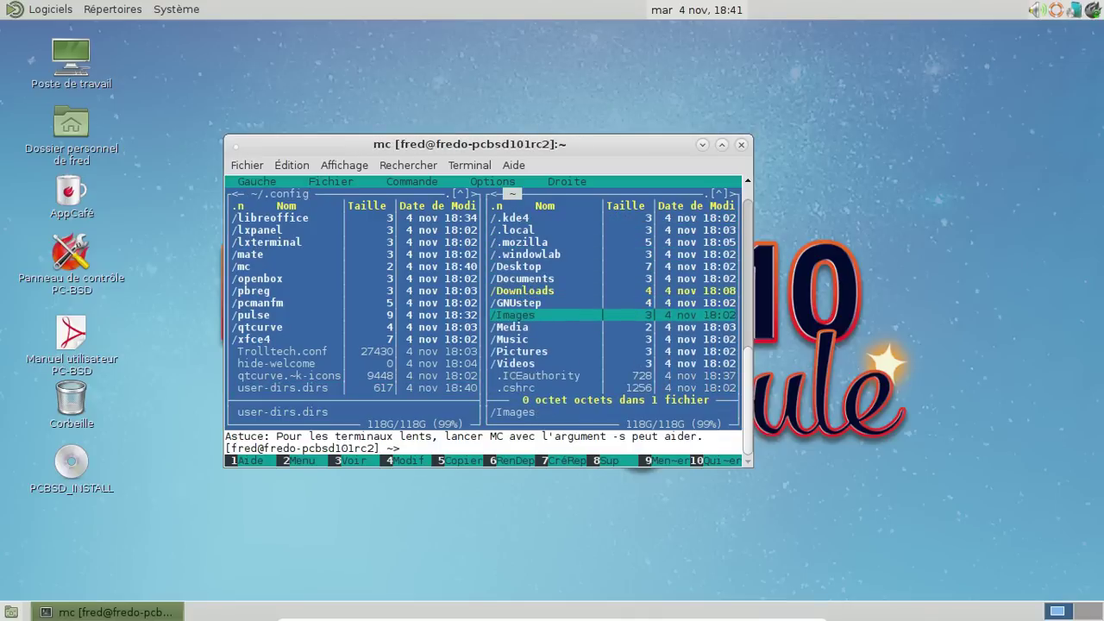
{"action": "key", "text": "Down"}
{"action": "key", "text": "Down"}
{"action": "key", "text": "Down"}
{"action": "key", "text": "Insert"}
{"action": "key", "text": "Up"}
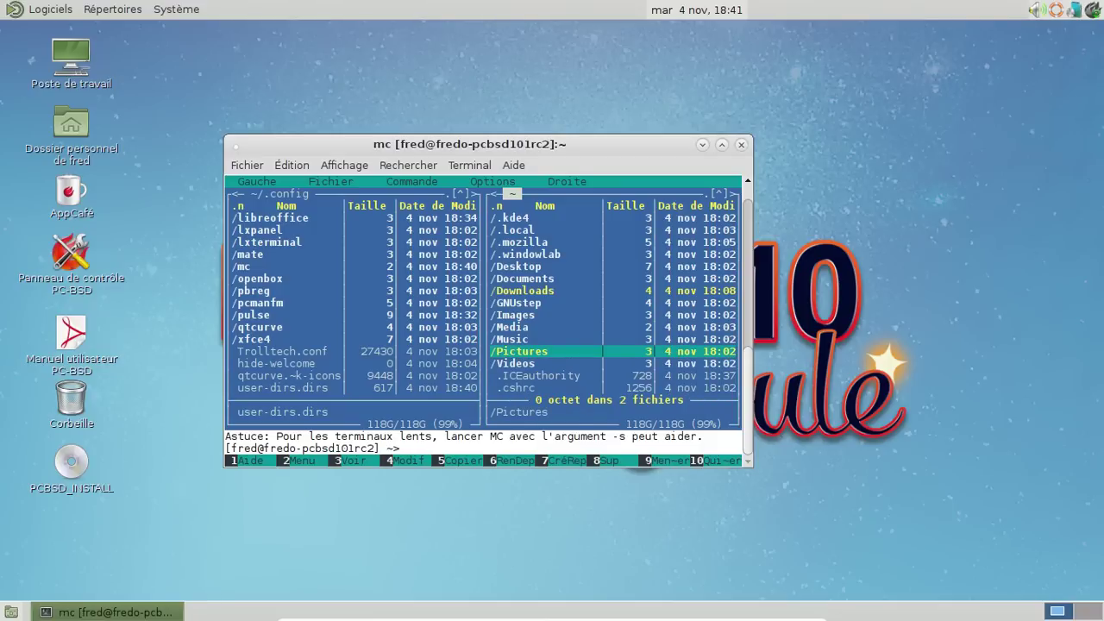
{"action": "key", "text": "F8"}
{"action": "key", "text": "Right"}
{"action": "key", "text": "Right"}
{"action": "key", "text": "Return"}
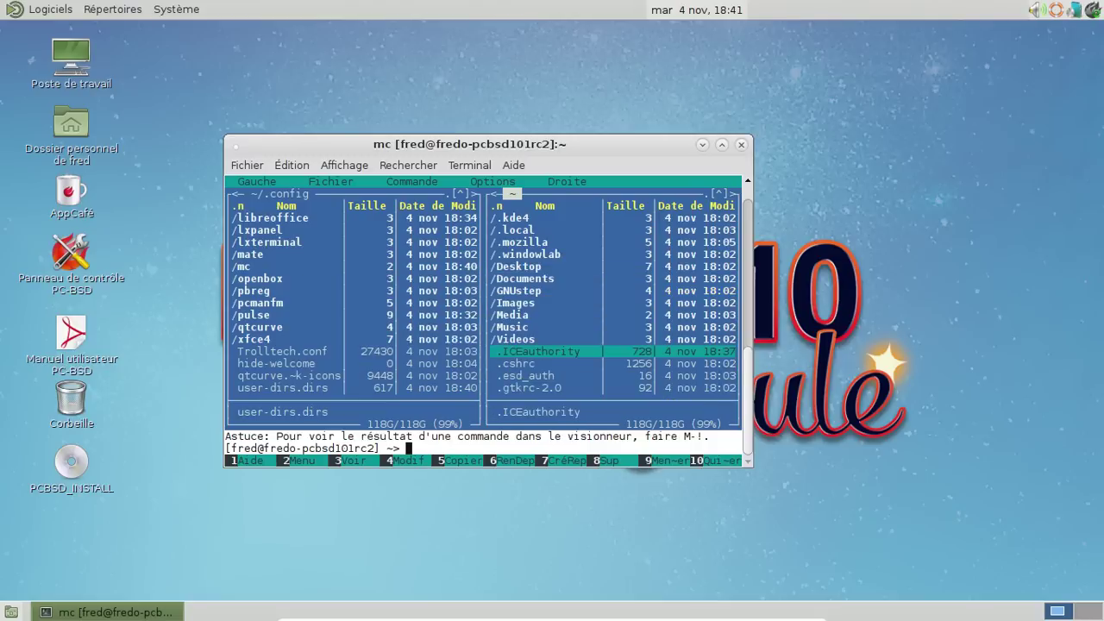
Check the contents of the Media and Music folders and return to the home directory.
{"action": "key", "text": "Up"}
{"action": "key", "text": "Up"}
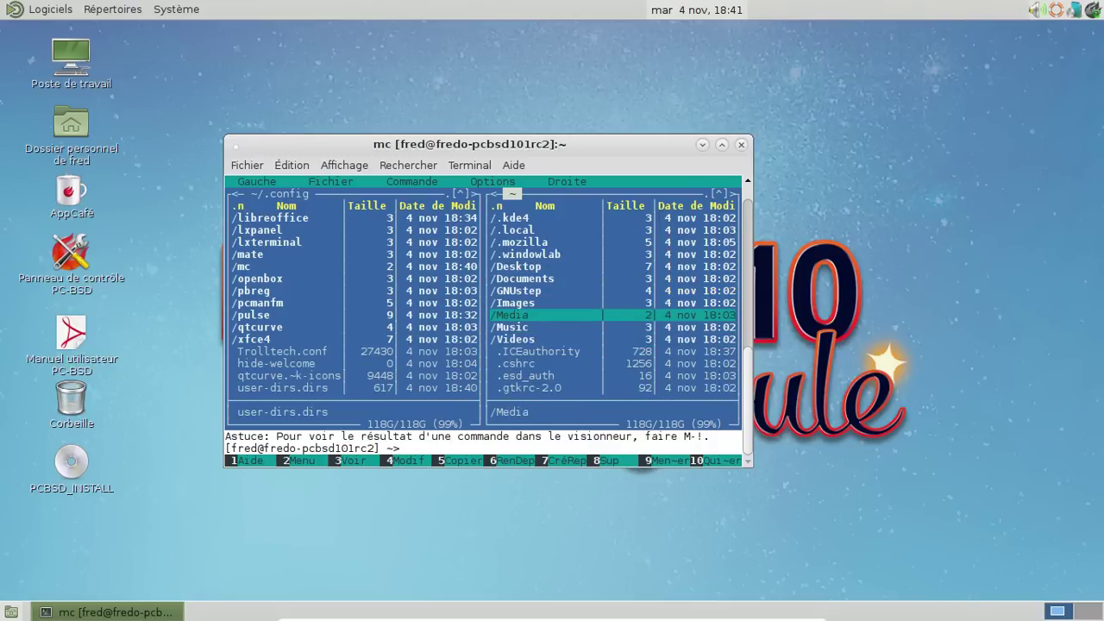
{"action": "key", "text": "Up"}
{"action": "key", "text": "Down"}
{"action": "key", "text": "Return"}
{"action": "key", "text": "Return"}
{"action": "key", "text": "Down"}
{"action": "key", "text": "Return"}
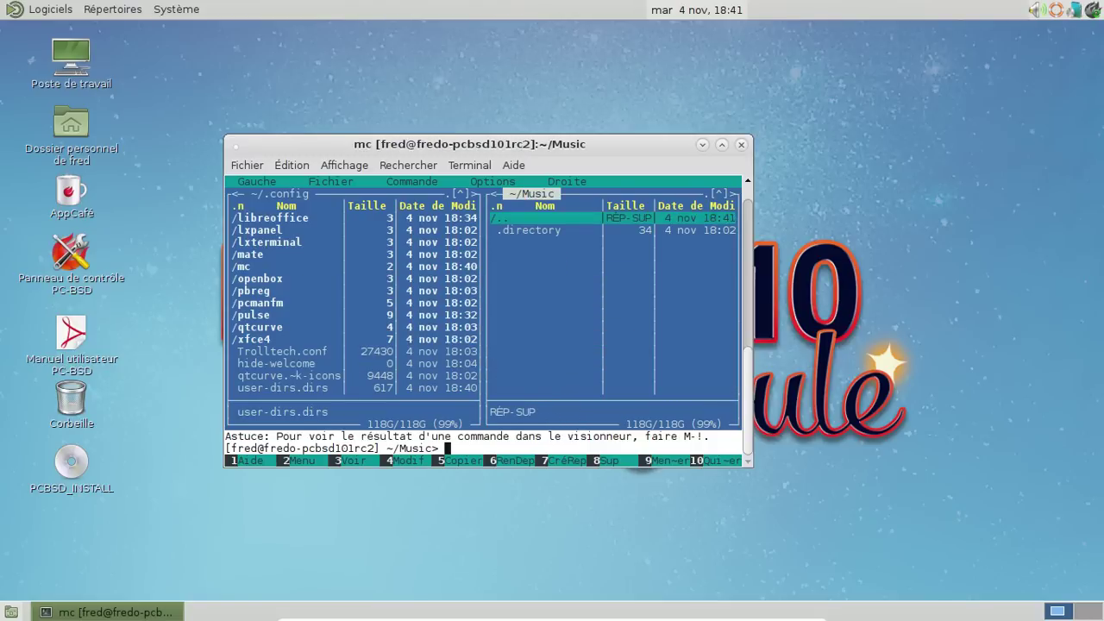
{"action": "key", "text": "Return"}
Delete the Music folder with all its contents from the home directory.
{"action": "key", "text": "F8"}
{"action": "key", "text": "Return"}
{"action": "key", "text": "Right"}
{"action": "key", "text": "Right"}
{"action": "key", "text": "Return"}
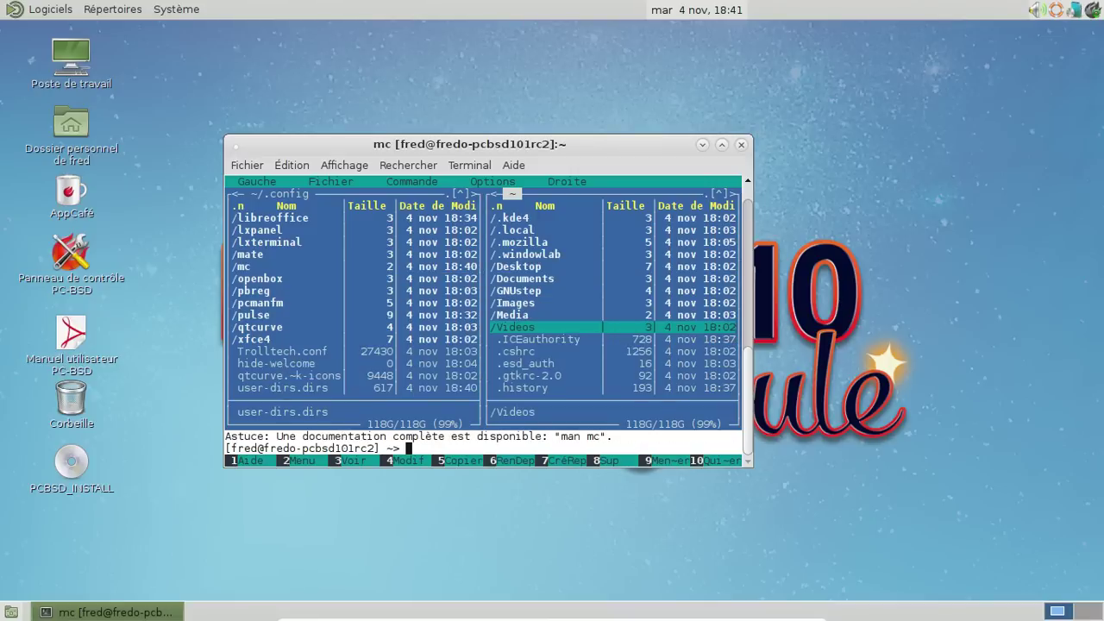
Run xdg-user-dirs-update in the full-screen shell from the home directory.
{"action": "type", "text": "xdg"}
{"action": "key", "text": "ctrl+o"}
{"action": "type", "text": "-user-dirs-update"}
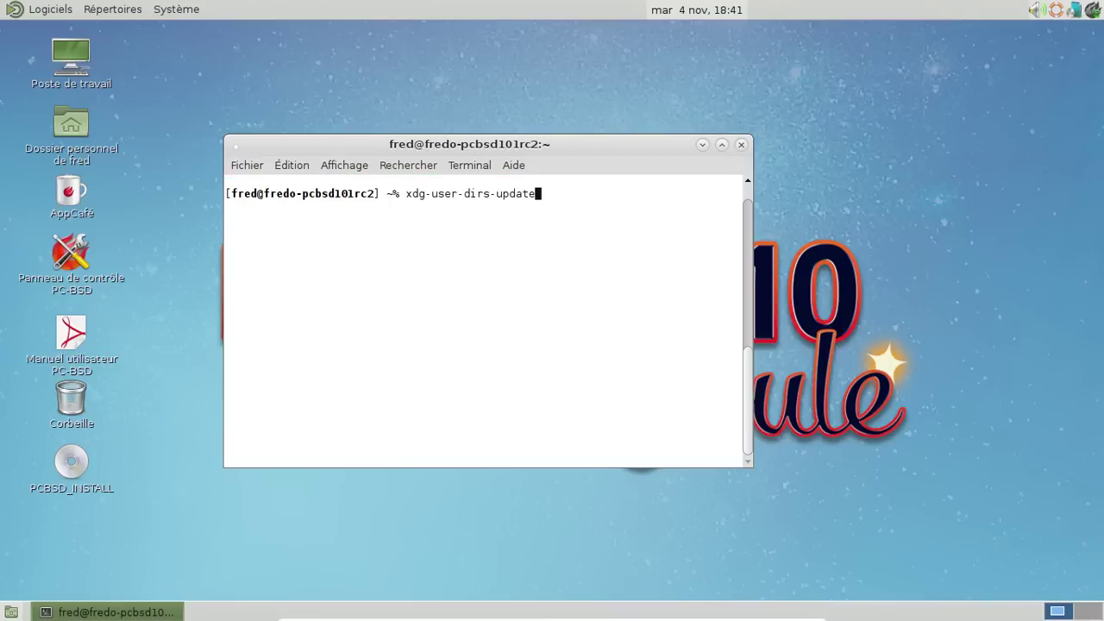
{"action": "key", "text": "Return"}
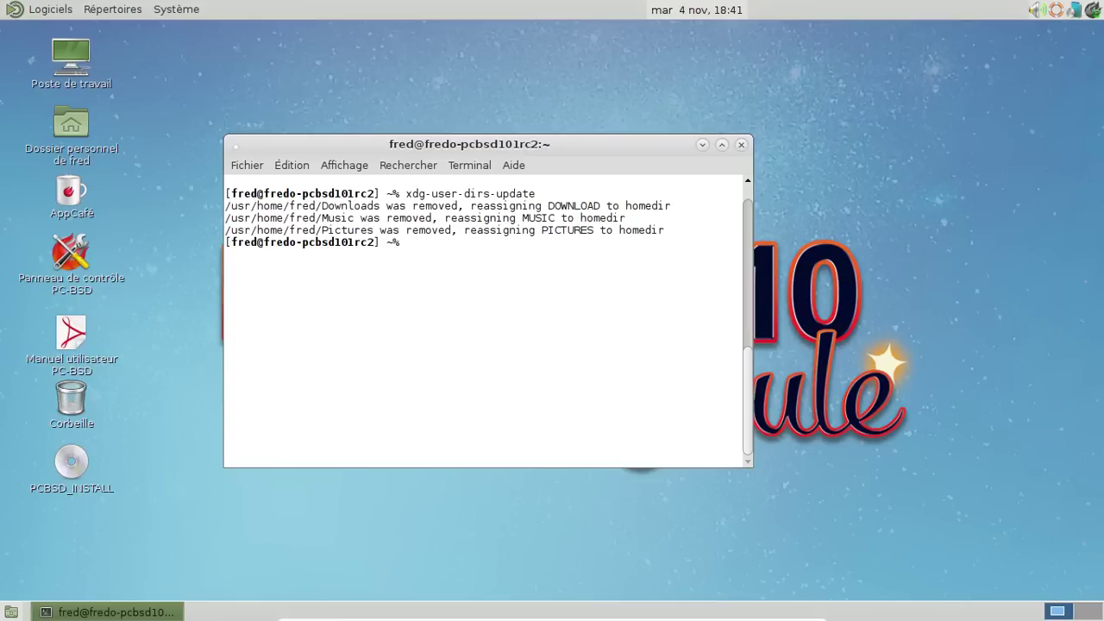
Launch Midnight Commander again with mc and page through the home directory listing.
{"action": "type", "text": "mc"}
{"action": "key", "text": "Return"}
{"action": "key", "text": "Page_Down"}
{"action": "key", "text": "Page_Down"}
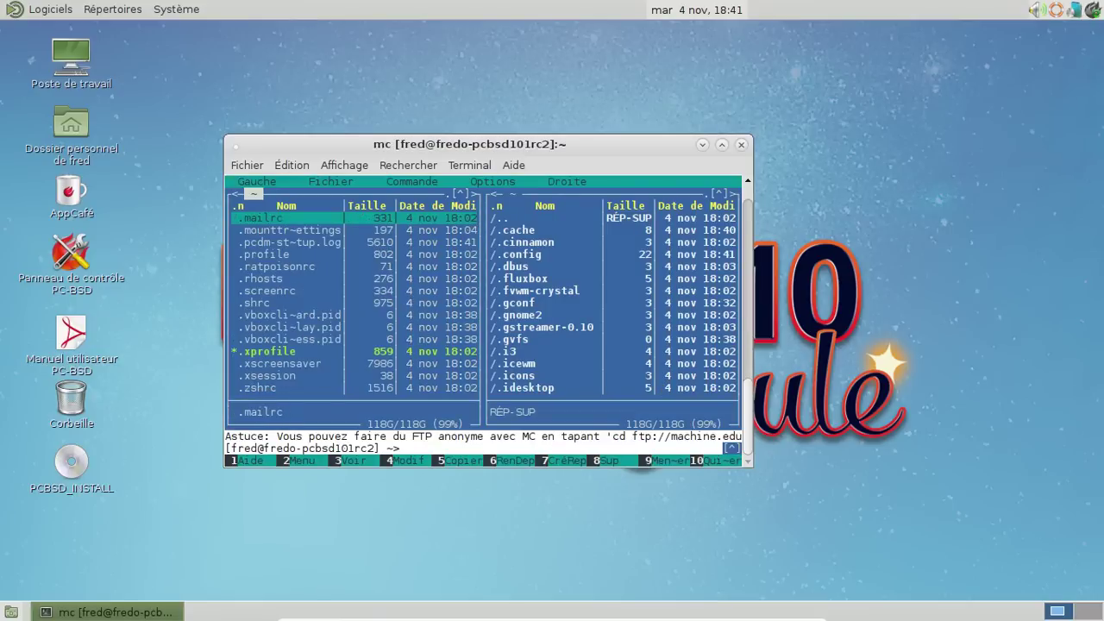
{"action": "key", "text": "Up"}
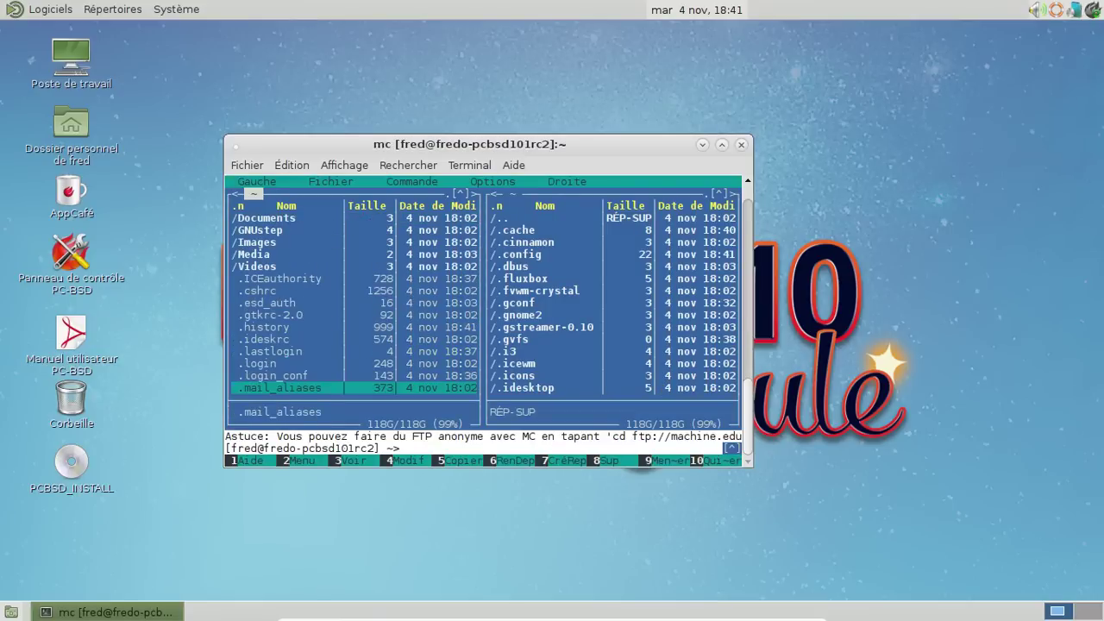
{"action": "key", "text": "Page_Up"}
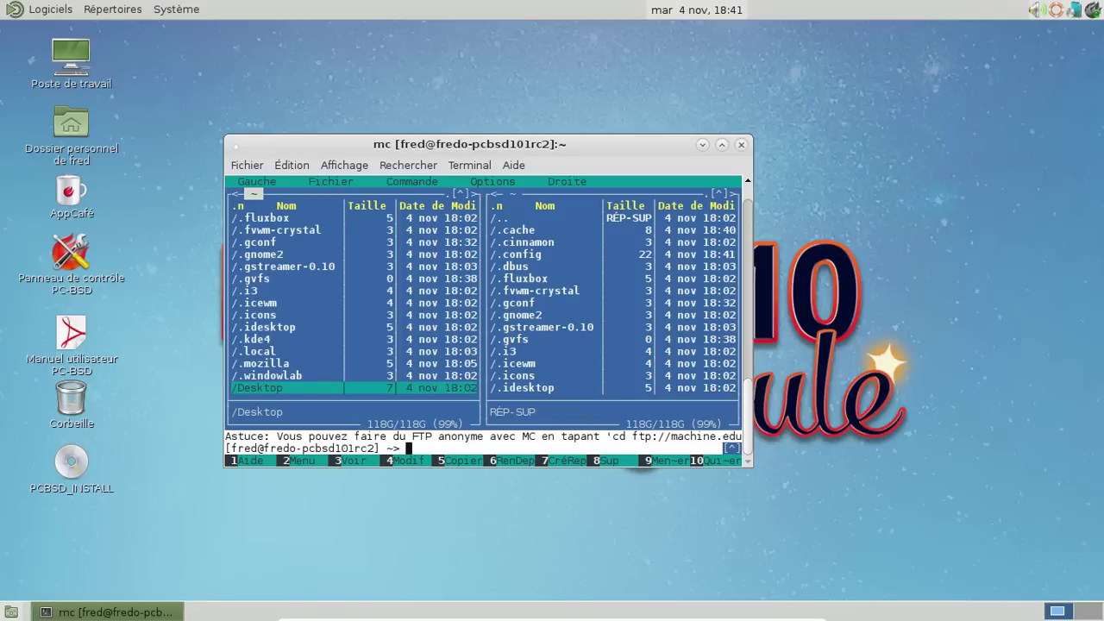
Examine the home directory listing, from the hidden configuration folders down to Desktop and Documents.
{"action": "key", "text": "Up"}
{"action": "key", "text": "Up"}
{"action": "key", "text": "Up"}
{"action": "key", "text": "Up"}
{"action": "key", "text": "Up"}
{"action": "key", "text": "Up"}
{"action": "key", "text": "Up"}
{"action": "key", "text": "Up"}
{"action": "key", "text": "Up"}
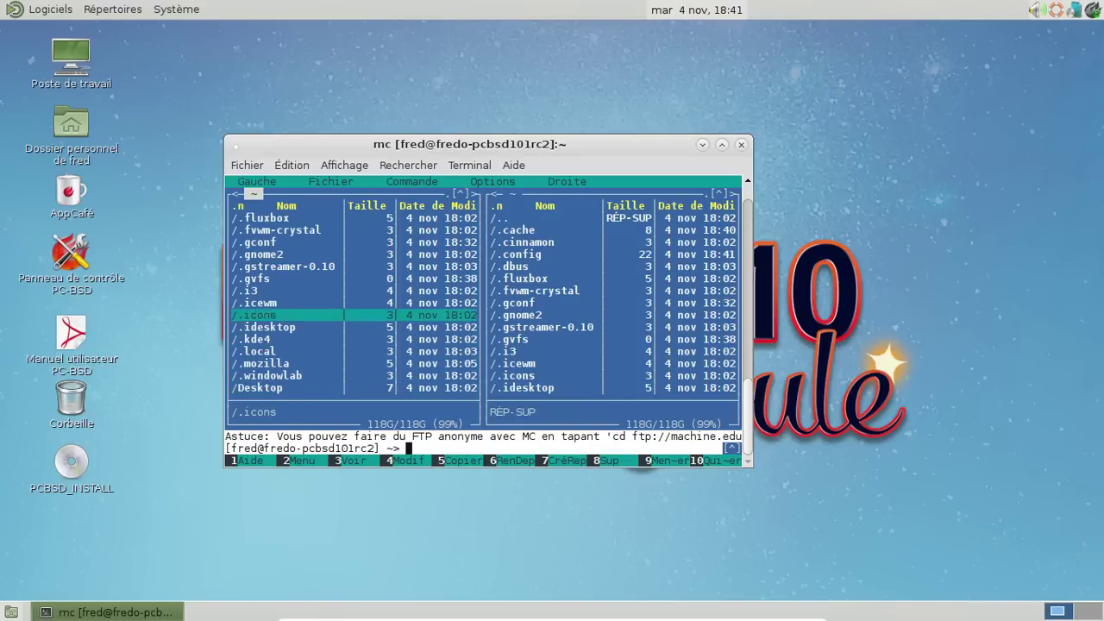
{"action": "key", "text": "Up"}
{"action": "key", "text": "Up"}
{"action": "key", "text": "Up"}
{"action": "key", "text": "Up"}
{"action": "key", "text": "Up"}
{"action": "key", "text": "Up"}
{"action": "key", "text": "Up"}
{"action": "key", "text": "Up"}
{"action": "key", "text": "Up"}
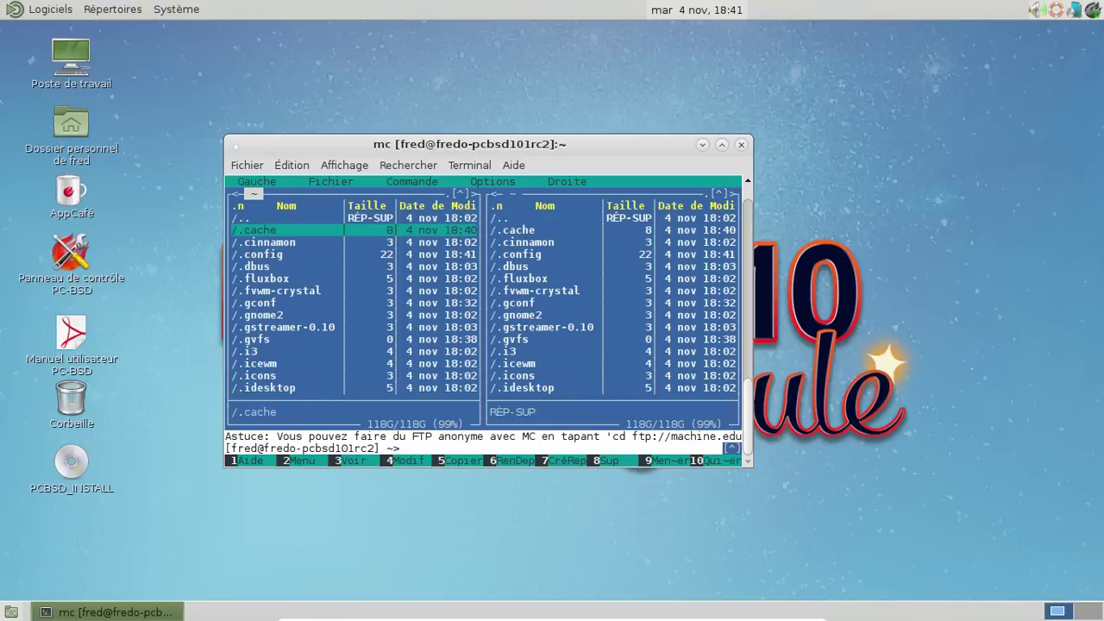
{"action": "key", "text": "Down"}
{"action": "key", "text": "Down"}
{"action": "key", "text": "Down"}
{"action": "key", "text": "Down"}
{"action": "key", "text": "Down"}
{"action": "key", "text": "Down"}
{"action": "key", "text": "Down"}
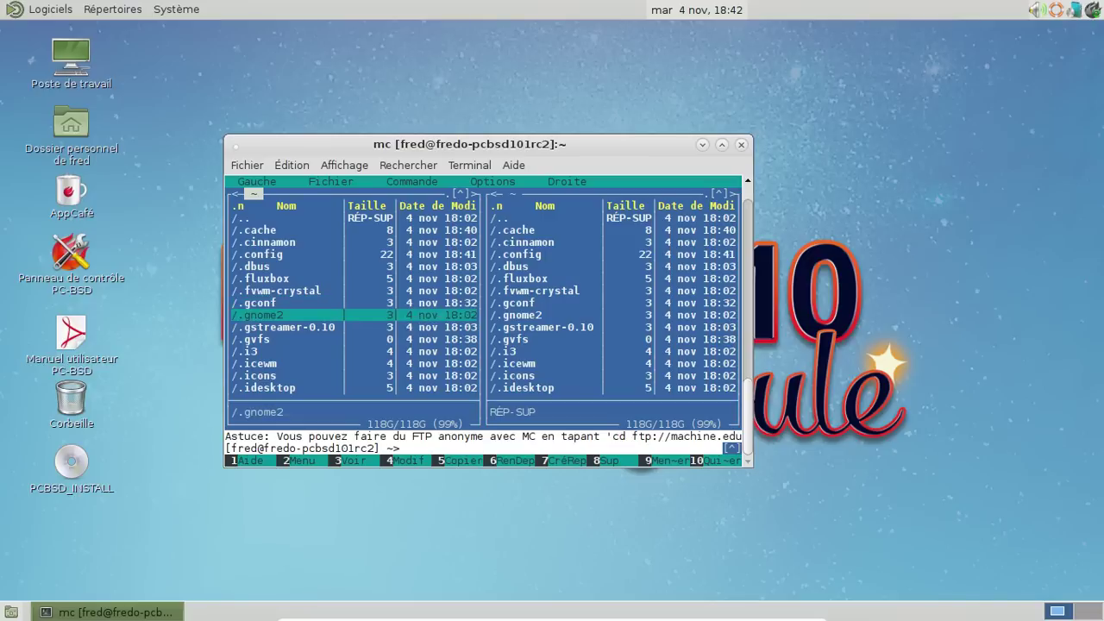
{"action": "key", "text": "Down"}
{"action": "key", "text": "Down"}
{"action": "key", "text": "Down"}
{"action": "key", "text": "Down"}
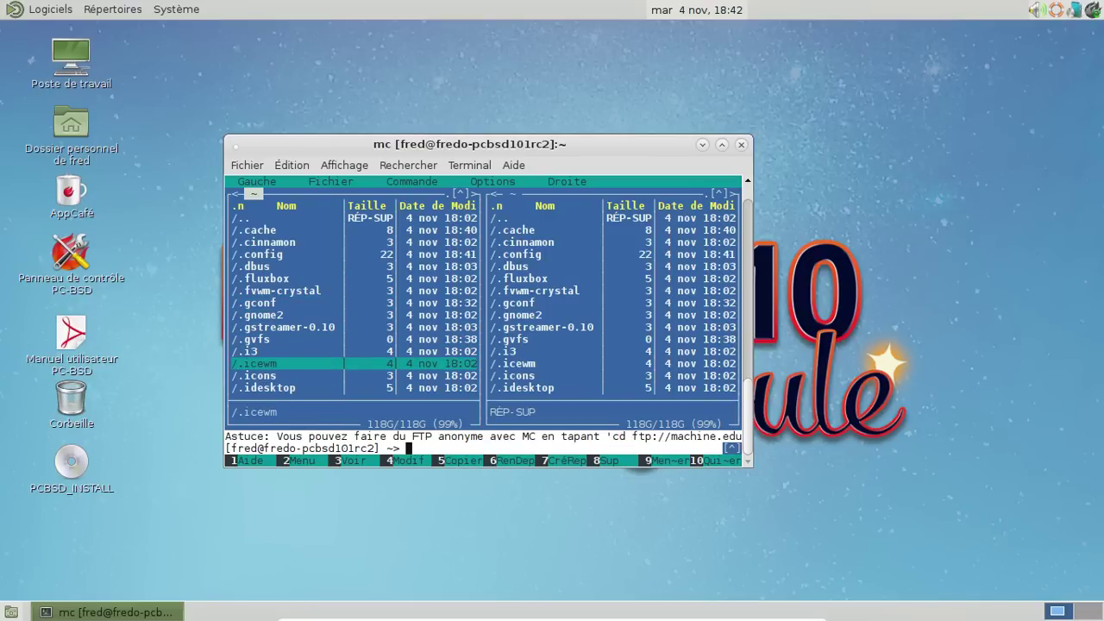
{"action": "key", "text": "Down"}
{"action": "key", "text": "Down"}
{"action": "key", "text": "Down"}
{"action": "key", "text": "Down"}
{"action": "key", "text": "Down"}
{"action": "key", "text": "Down"}
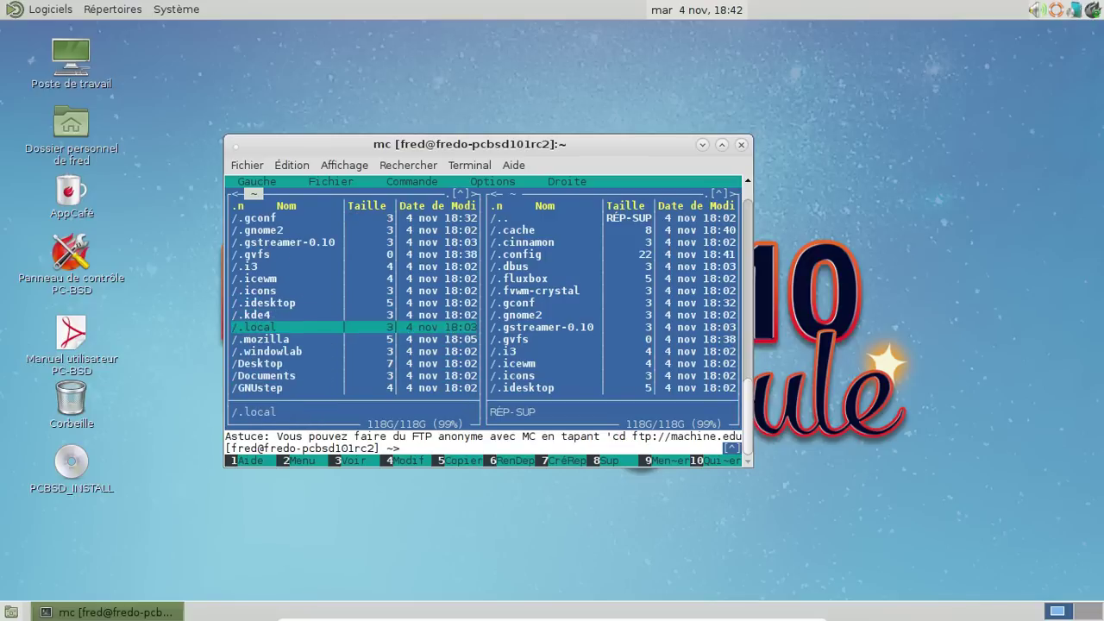
{"action": "key", "text": "Down"}
{"action": "key", "text": "Down"}
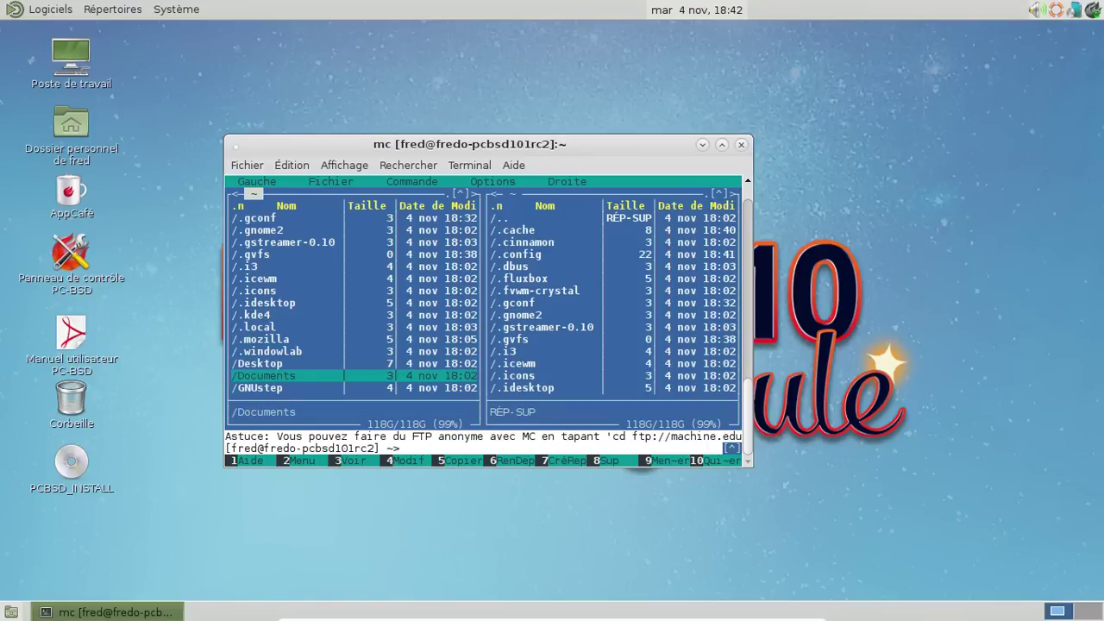
Open the hidden .config folder from the home directory listing.
{"action": "key", "text": "Up"}
{"action": "key", "text": "Up"}
{"action": "key", "text": "Up"}
{"action": "key", "text": "Up"}
{"action": "key", "text": "Up"}
{"action": "key", "text": "Up"}
{"action": "key", "text": "Up"}
{"action": "key", "text": "Up"}
{"action": "key", "text": "Up"}
{"action": "key", "text": "Up"}
{"action": "key", "text": "Up"}
{"action": "key", "text": "Up"}
{"action": "key", "text": "Up"}
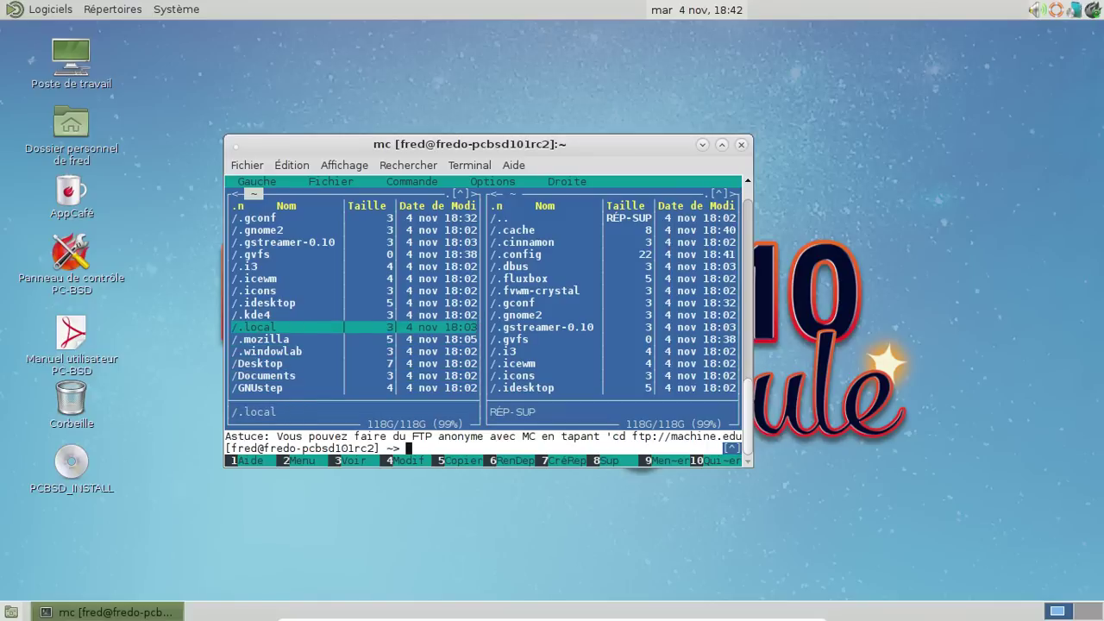
{"action": "key", "text": "Up"}
{"action": "key", "text": "Up"}
{"action": "key", "text": "Up"}
{"action": "key", "text": "Up"}
{"action": "key", "text": "Up"}
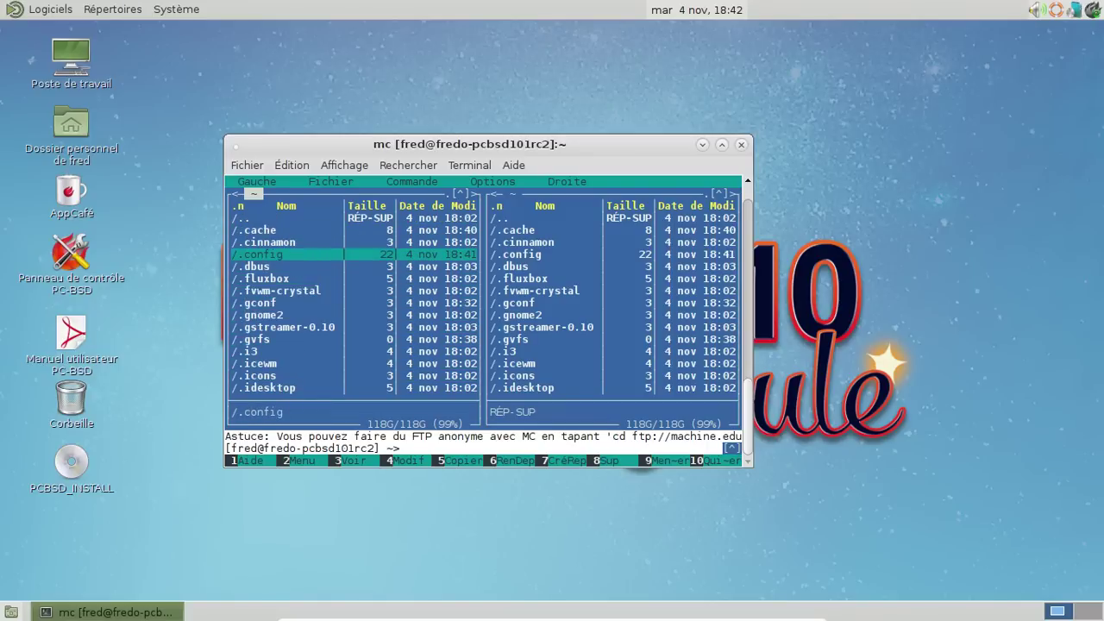
{"action": "key", "text": "Down"}
{"action": "key", "text": "Return"}
Delete the user-dirs.dirs file at the end of the .config folder.
{"action": "key", "text": "Down"}
{"action": "key", "text": "Down"}
{"action": "key", "text": "Down"}
{"action": "key", "text": "Down"}
{"action": "key", "text": "Down"}
{"action": "key", "text": "Down"}
{"action": "key", "text": "End"}
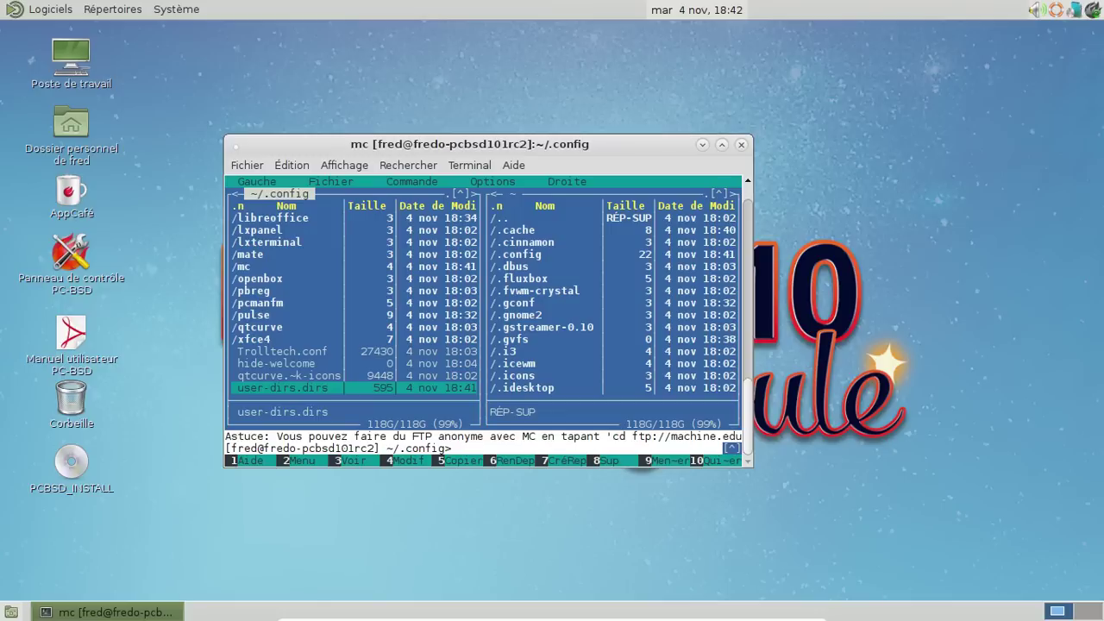
{"action": "key", "text": "F8"}
{"action": "key", "text": "Return"}
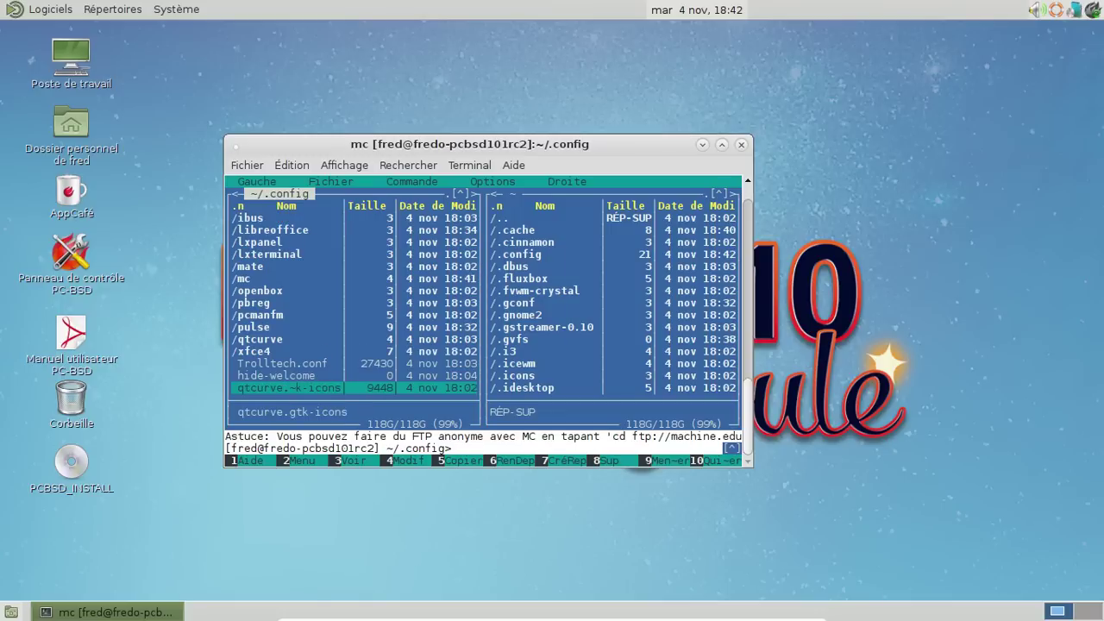
Leave Midnight Commander, rerun xdg-user-dirs-update in the home directory and list its folders with ls.
{"action": "type", "text": "exit"}
{"action": "key", "text": "Return"}
{"action": "type", "text": "xdg-user-dirs-update"}
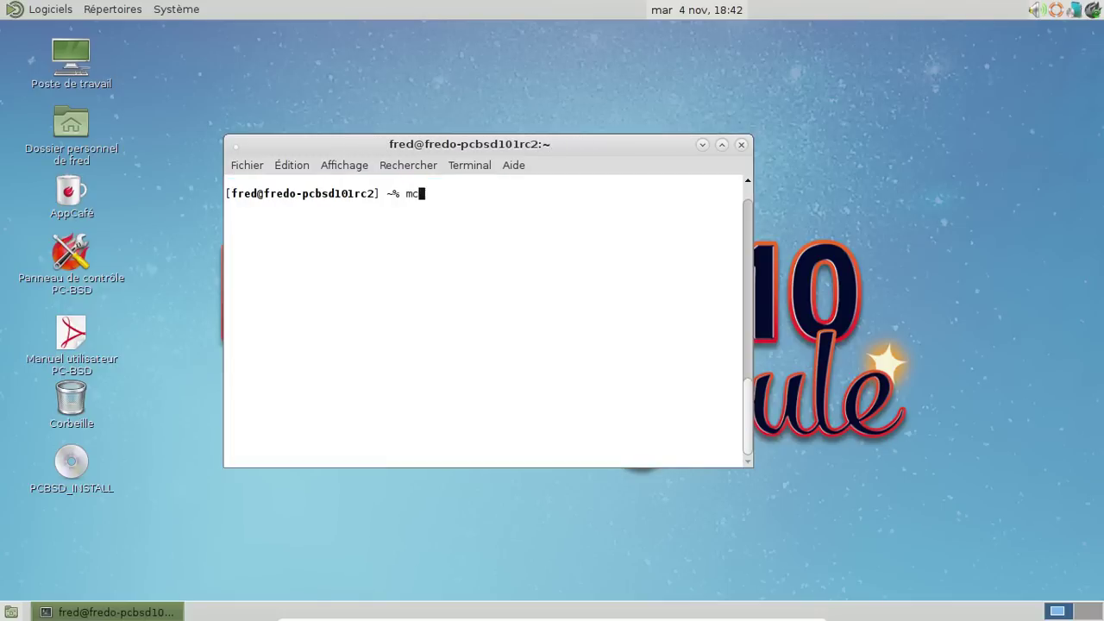
{"action": "key", "text": "Return"}
{"action": "type", "text": "ls"}
{"action": "key", "text": "Return"}
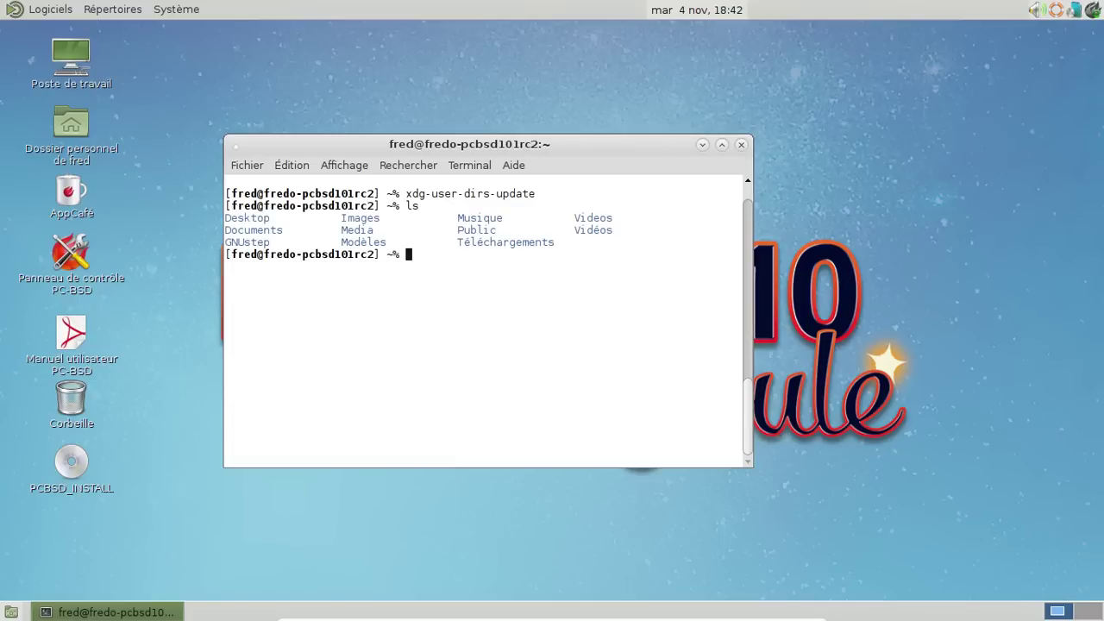
Permanently delete the unaccented Videos folder in Caja, started with caja &, and close the file manager and terminal windows.
{"action": "type", "text": "caja &"}
{"action": "key", "text": "Return"}
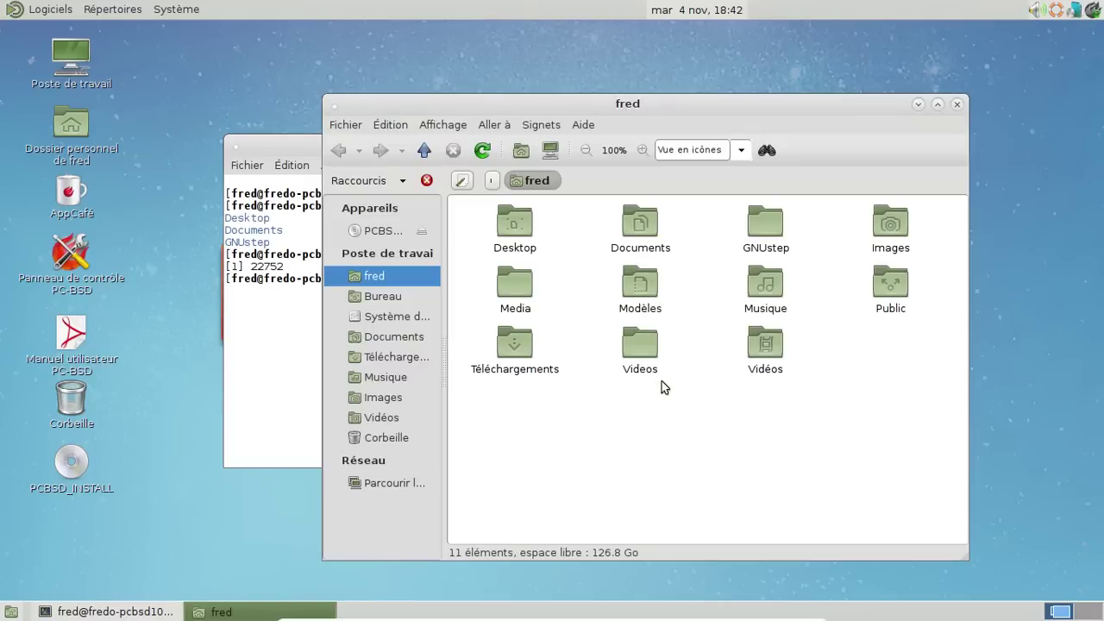
{"action": "left_click", "coordinate": [645, 371]}
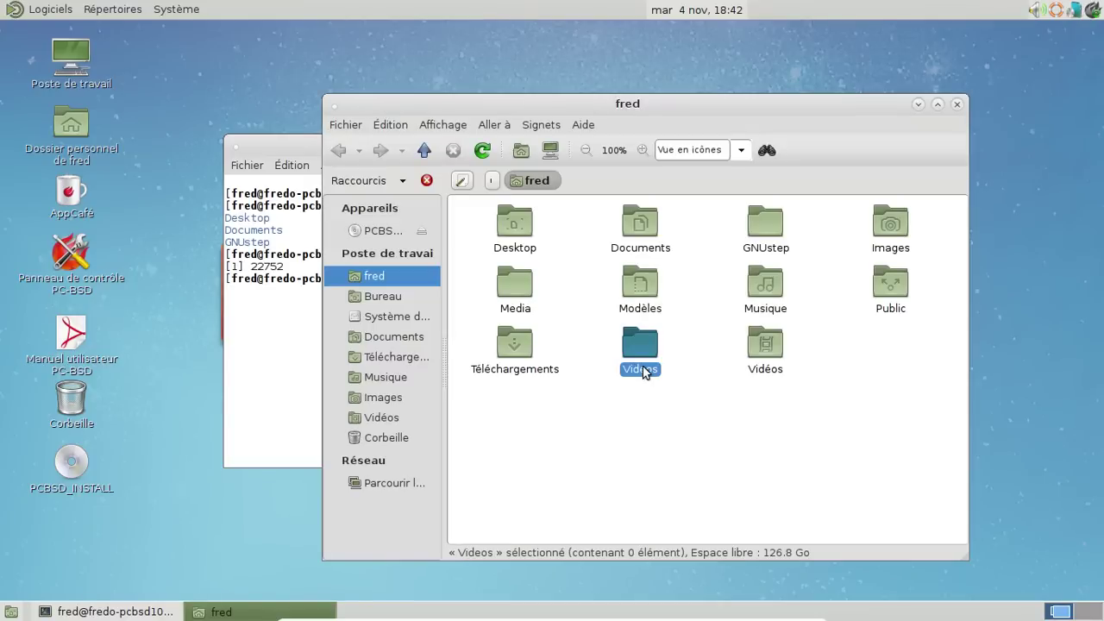
{"action": "key", "text": "shift+Delete"}
{"action": "key", "text": "Return"}
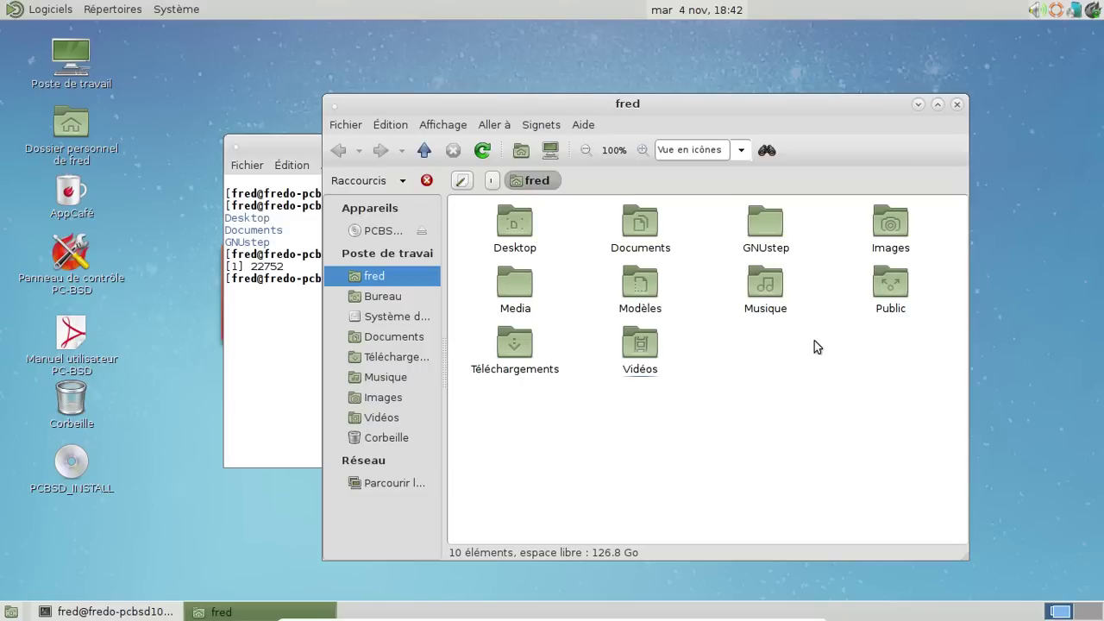
{"action": "left_click", "coordinate": [958, 104]}
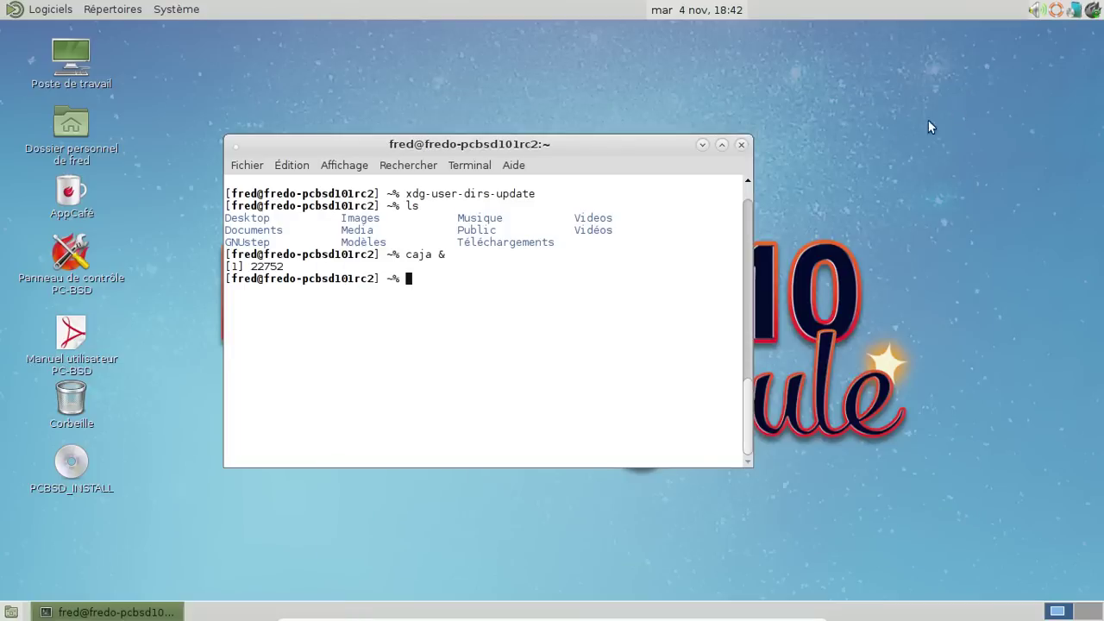
{"action": "left_click", "coordinate": [743, 147]}
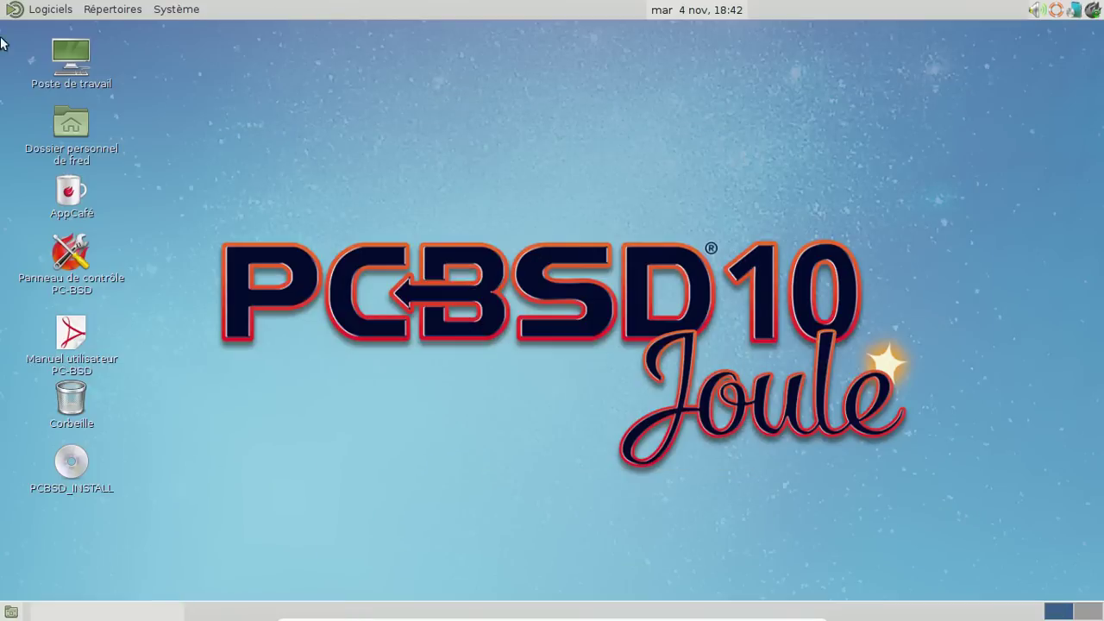
Check CPU, memory and network usage in MATE System Monitor, and close it.
{"action": "left_click", "coordinate": [39, 9]}
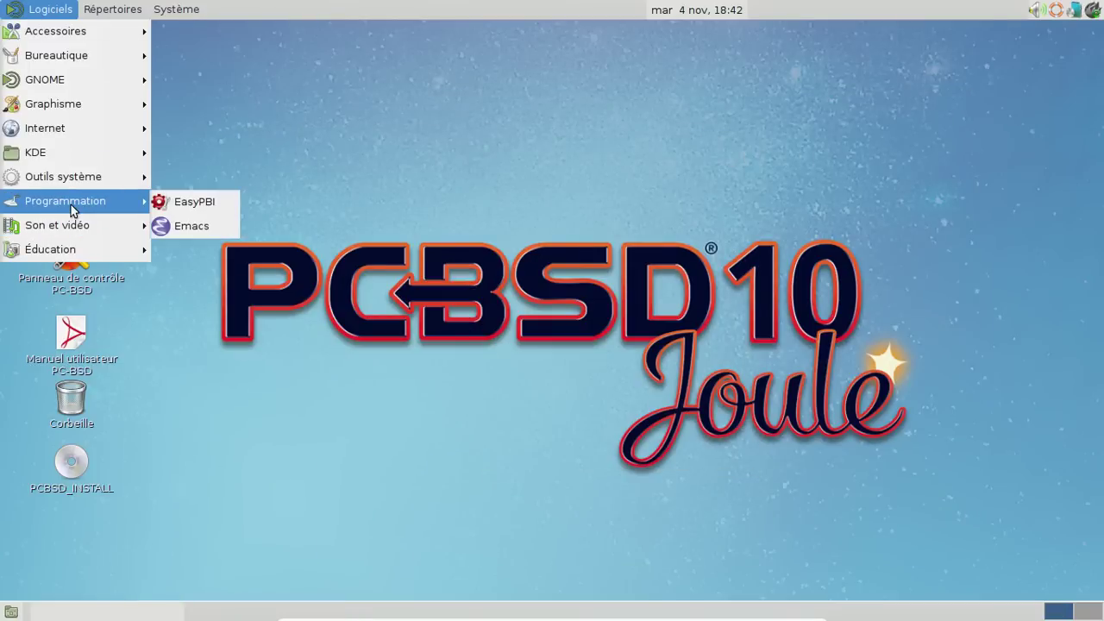
{"action": "mouse_move", "coordinate": [73, 179]}
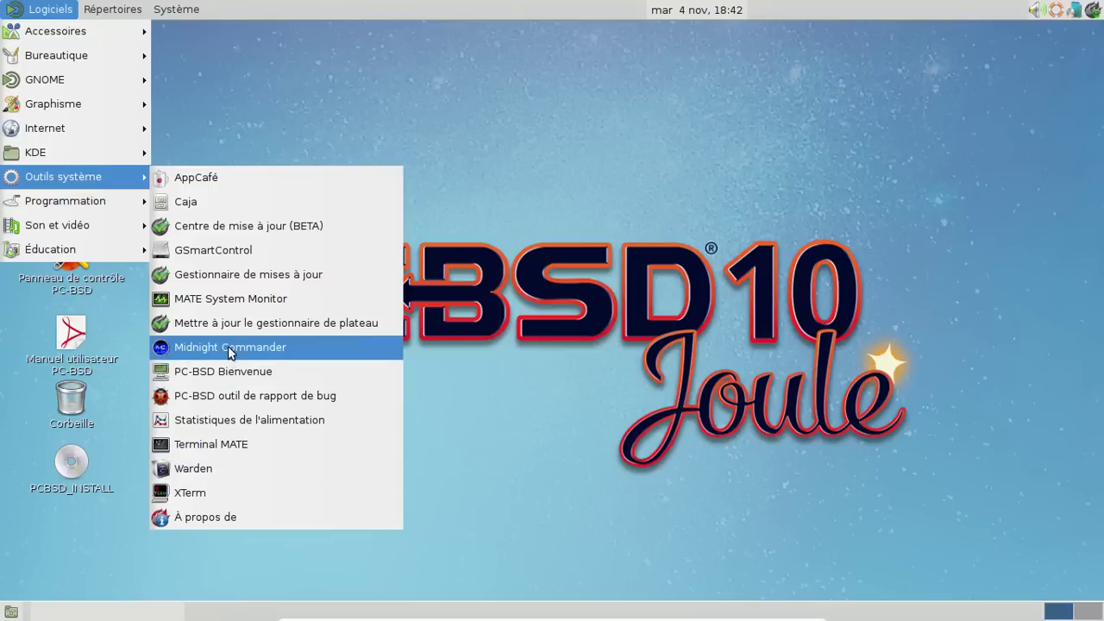
{"action": "left_click", "coordinate": [231, 302]}
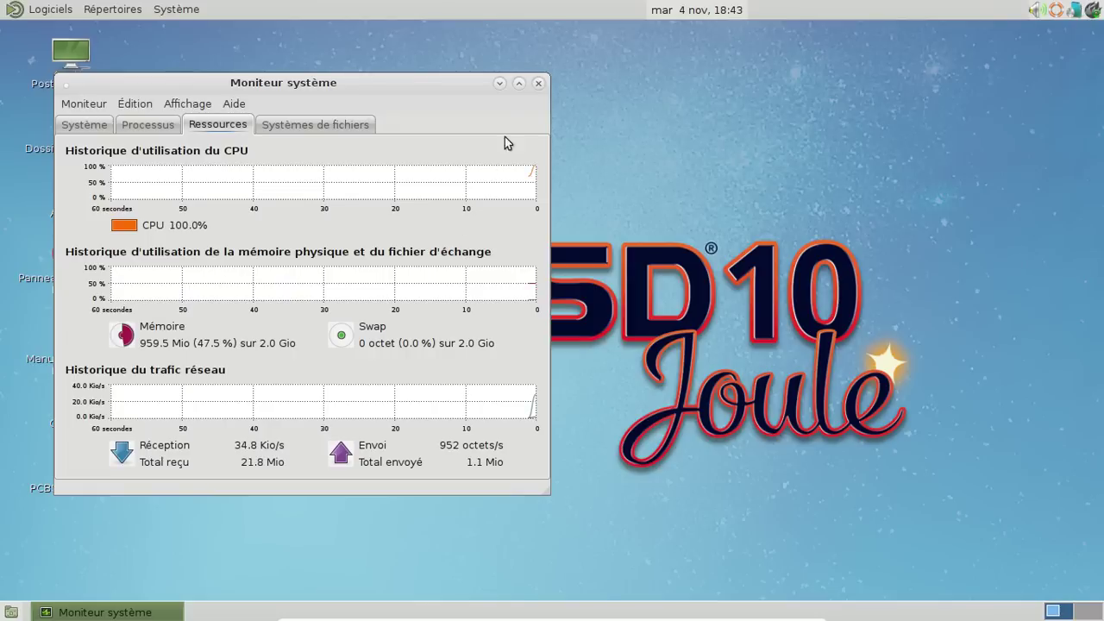
{"action": "left_click", "coordinate": [538, 83]}
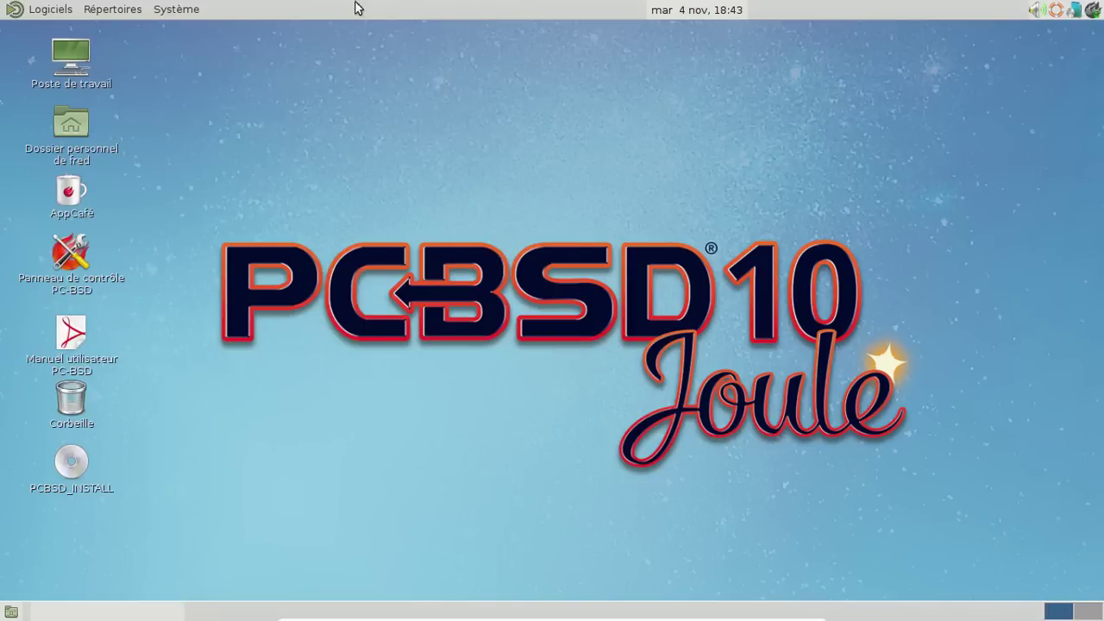
Shut down the PC-BSD computer and take the VirtualBox machine out of full-screen mode.
{"action": "left_click", "coordinate": [183, 11]}
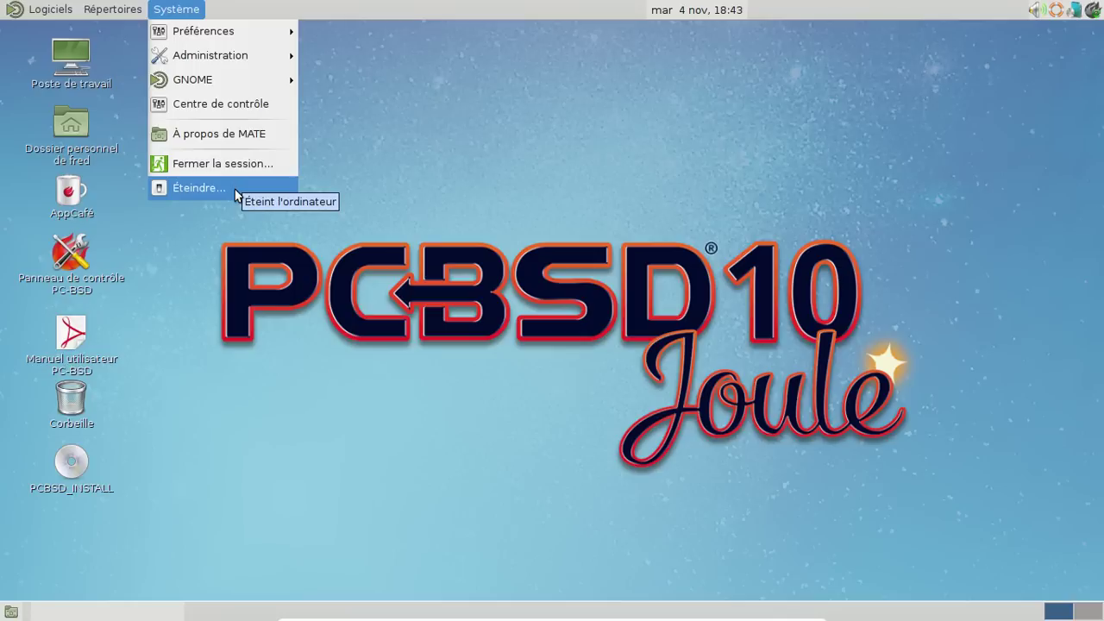
{"action": "left_click", "coordinate": [235, 190]}
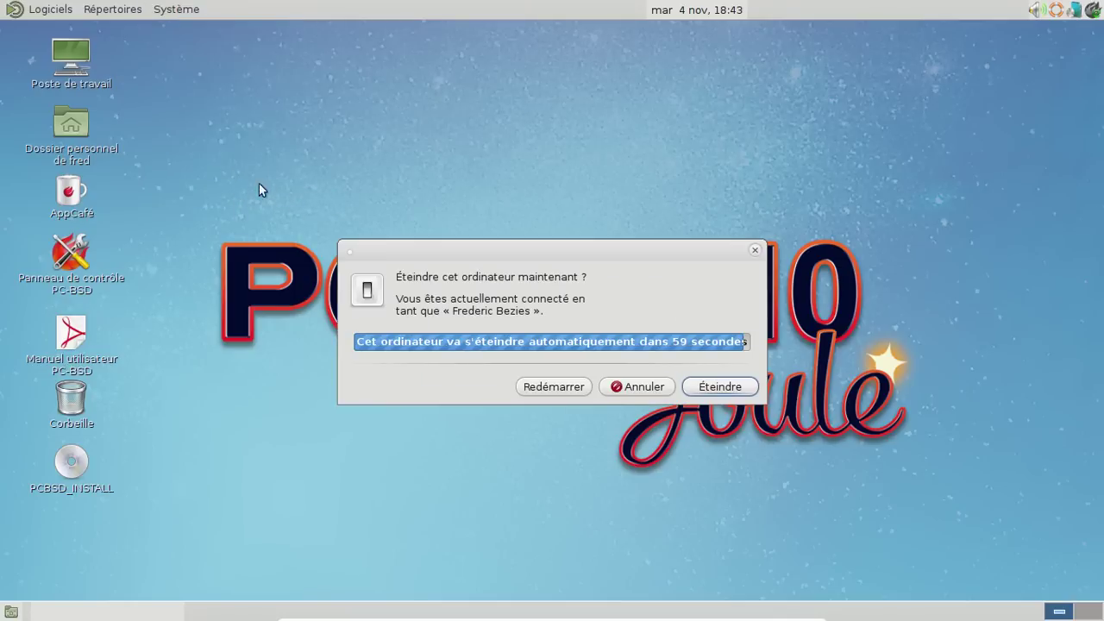
{"action": "left_click", "coordinate": [720, 388]}
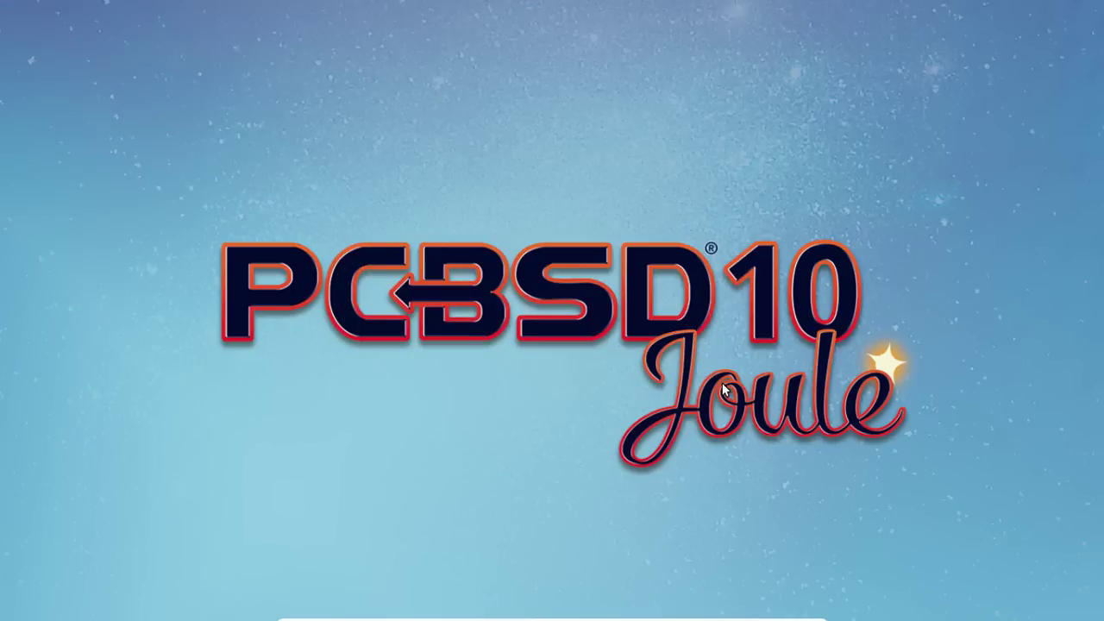
{"action": "key", "text": "Control_R+f"}
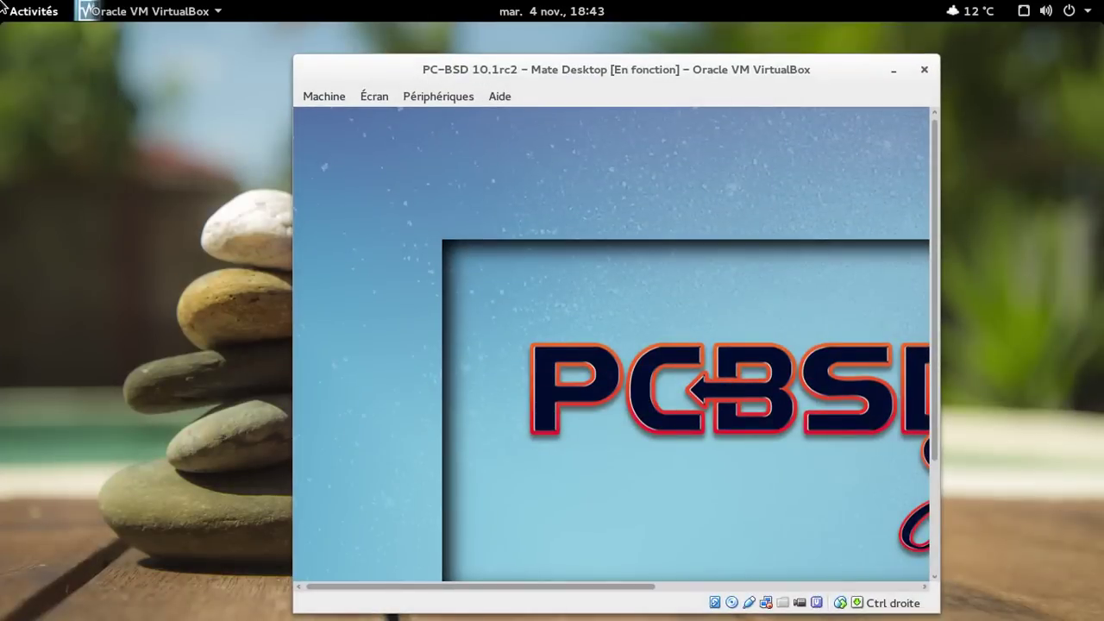